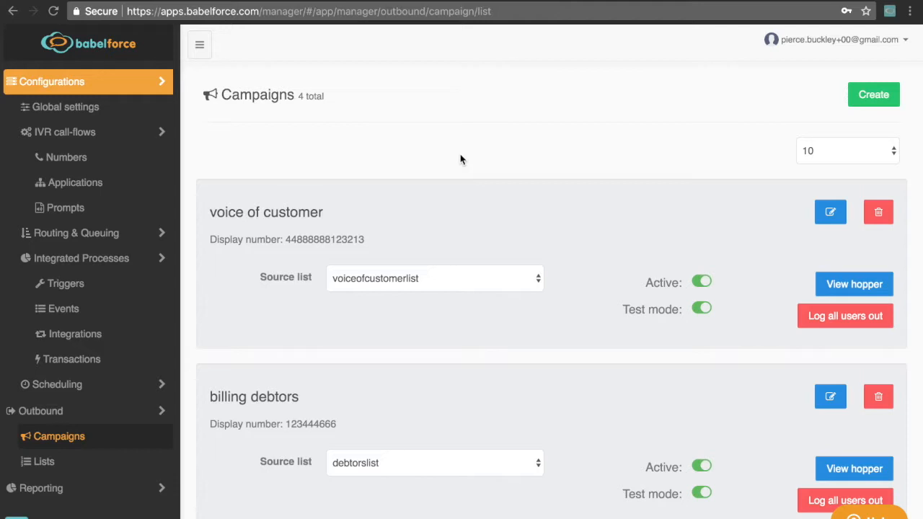
- Review the outbound campaigns and their source lists down to the reactivation main campaign
scroll(482, 177, "down", 5)
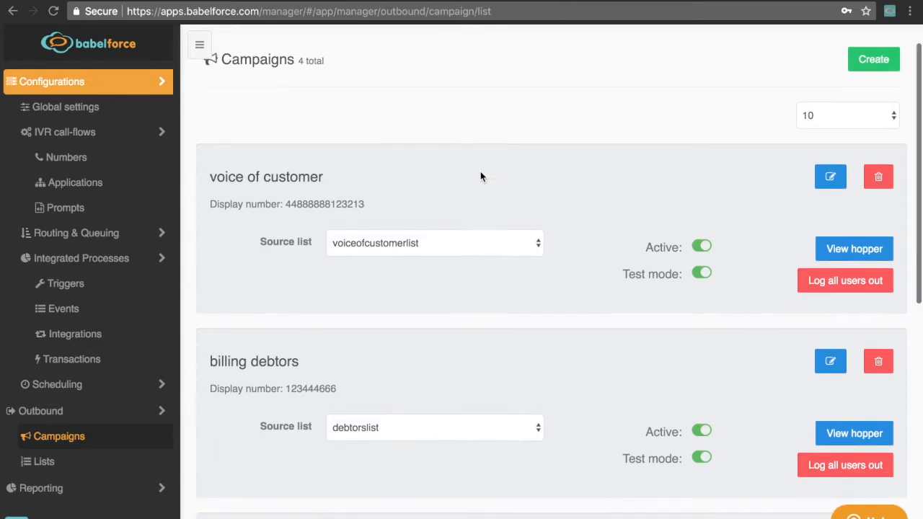
scroll(481, 176, "down", 6)
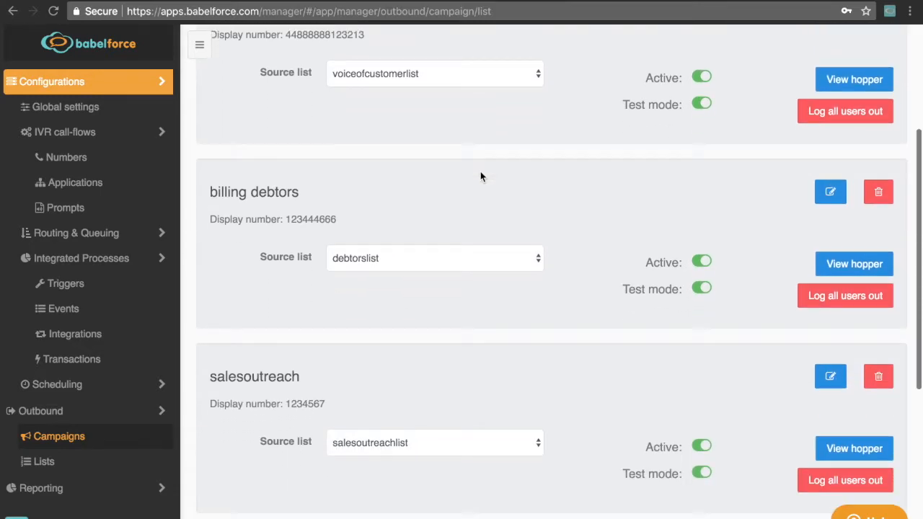
scroll(480, 176, "down", 2)
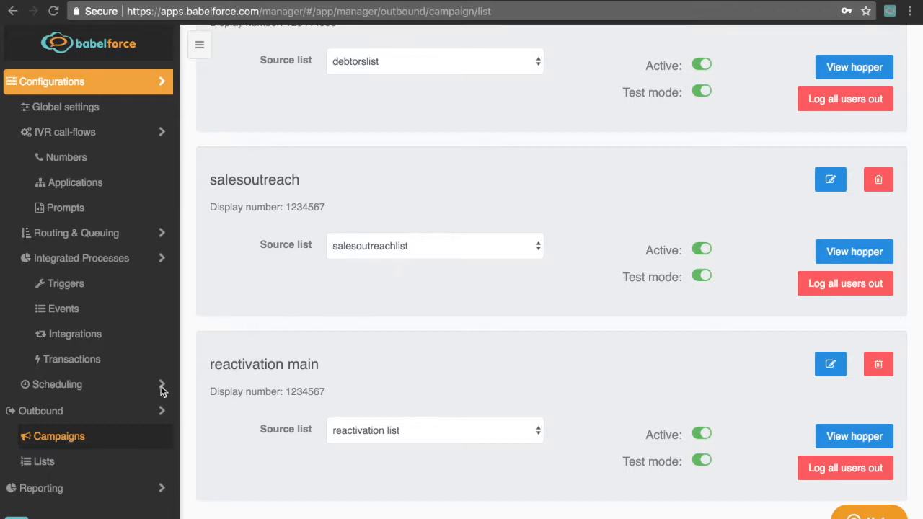
- Open the outbound contact lists and preview the contacts in salesoutreachlist across to the mycategory column
left_click(42, 466)
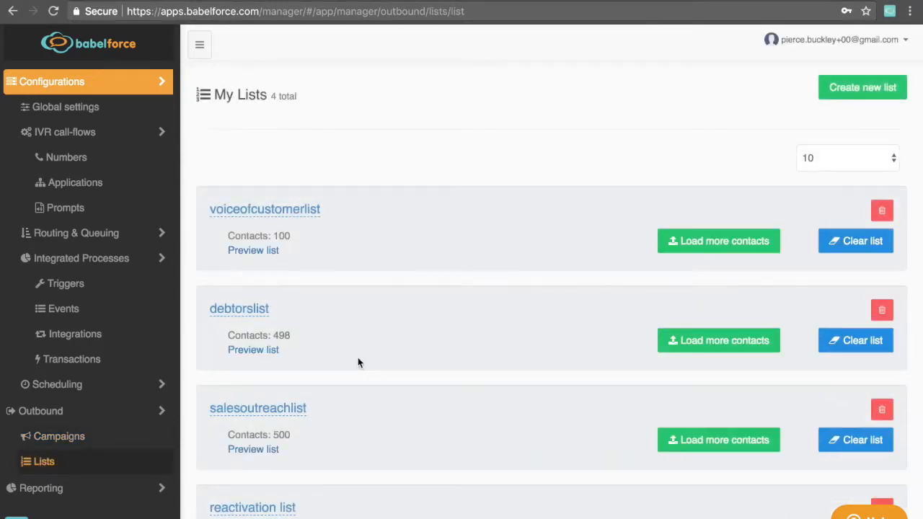
scroll(358, 363, "down", 3)
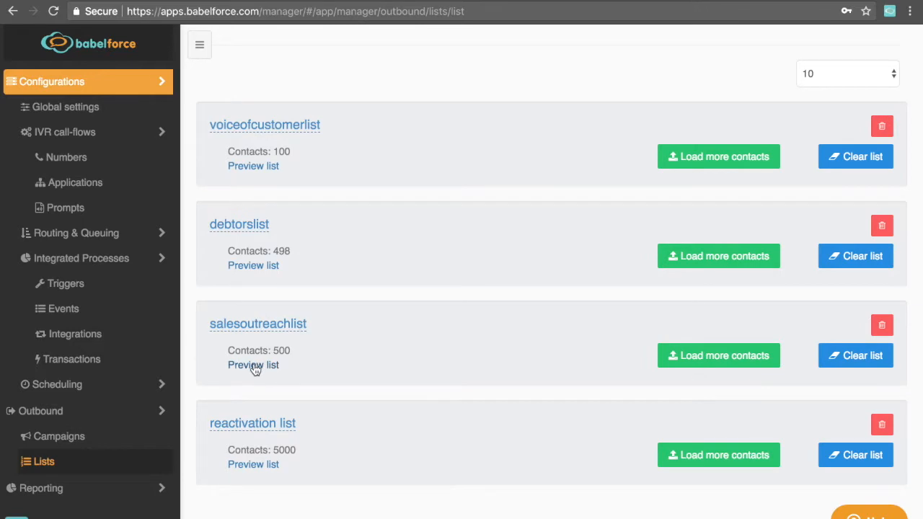
left_click(253, 364)
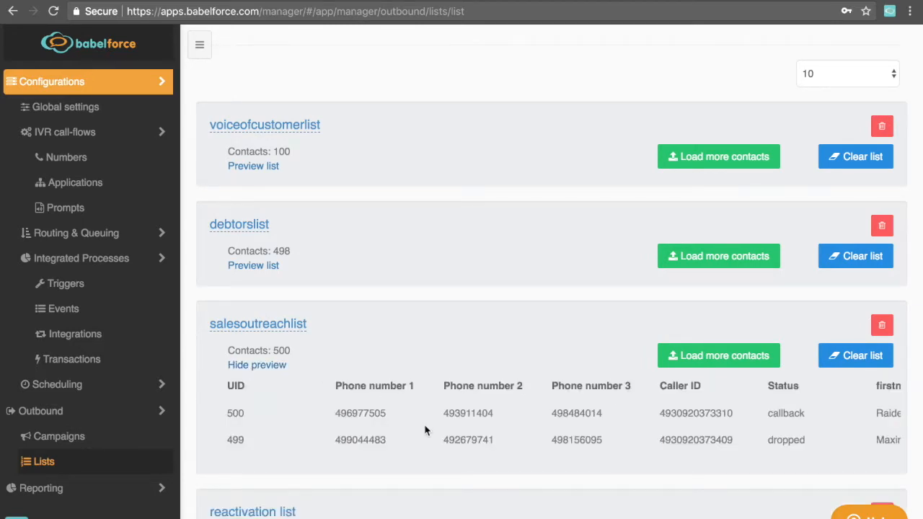
scroll(425, 428, "down", 2)
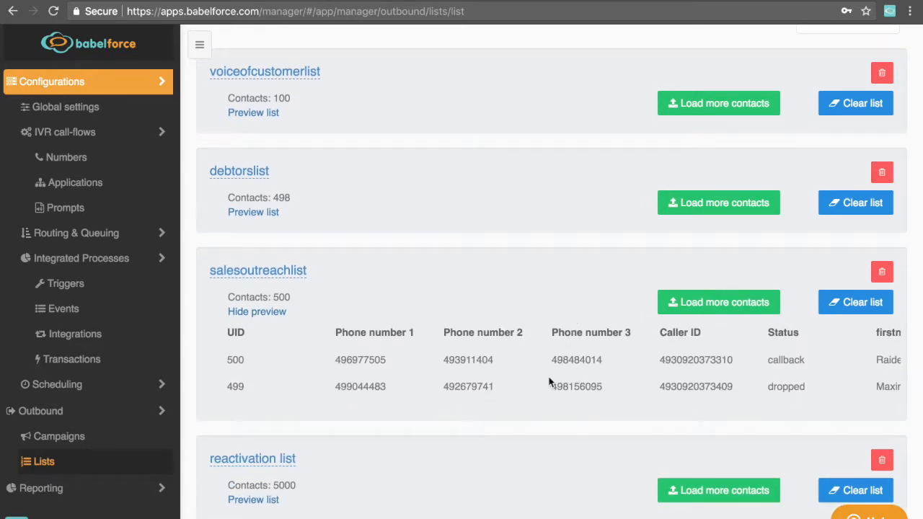
scroll(548, 382, "right", 5)
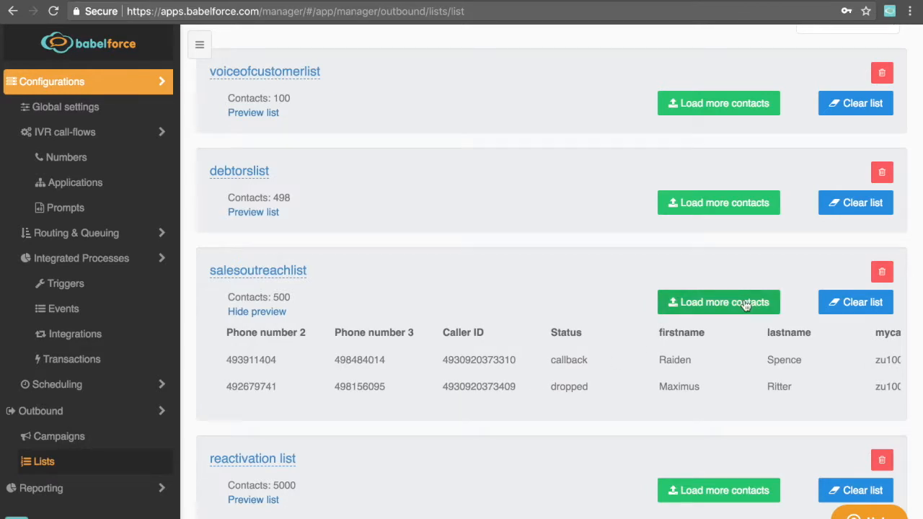
scroll(706, 350, "right", 2)
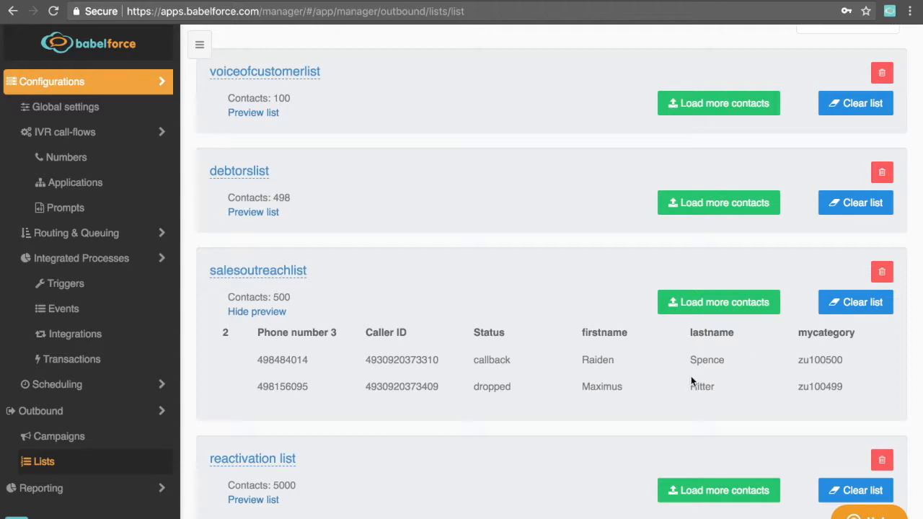
double_click(758, 367)
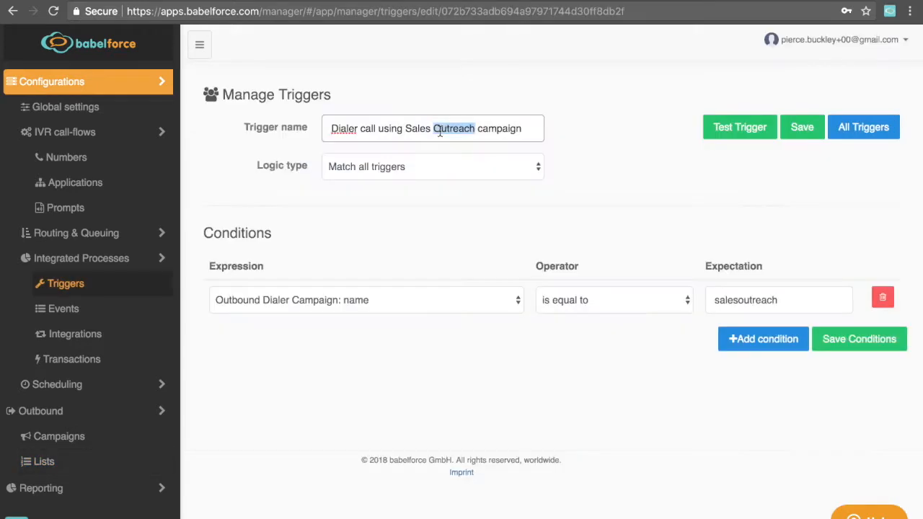
- Examine the name of the trigger for dialer calls using the Sales Outreach campaign
triple_click(439, 133)
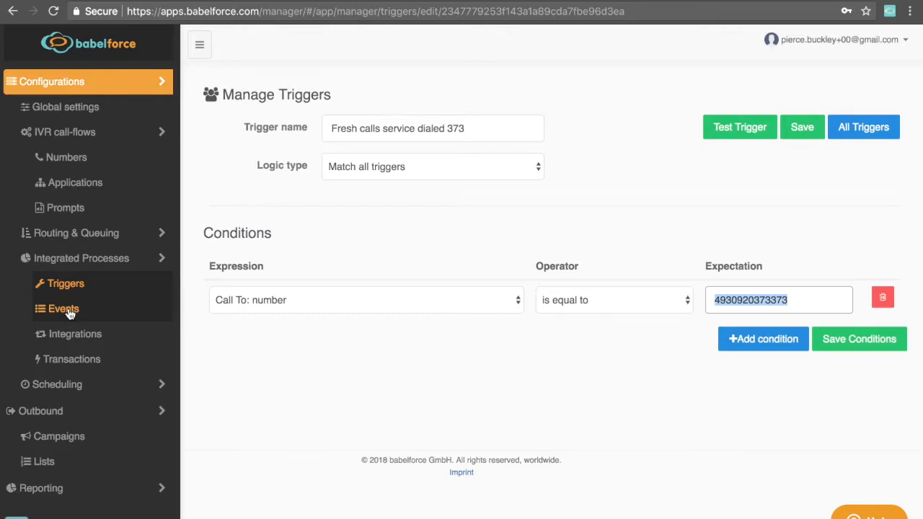
- Filter the event triggers by "email" and enter the recipient's e-mail address in the "Send data from dialer autoOB call to email" event
left_click(71, 311)
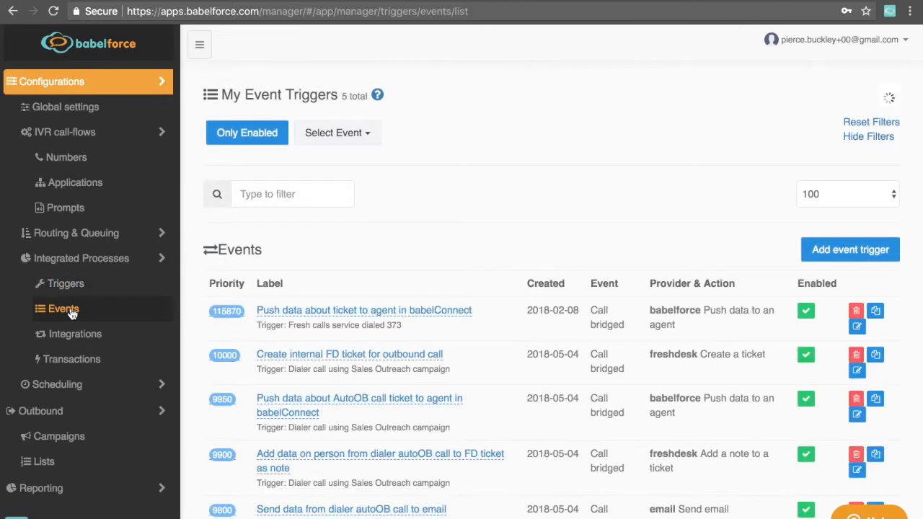
left_click(293, 196)
type("email")
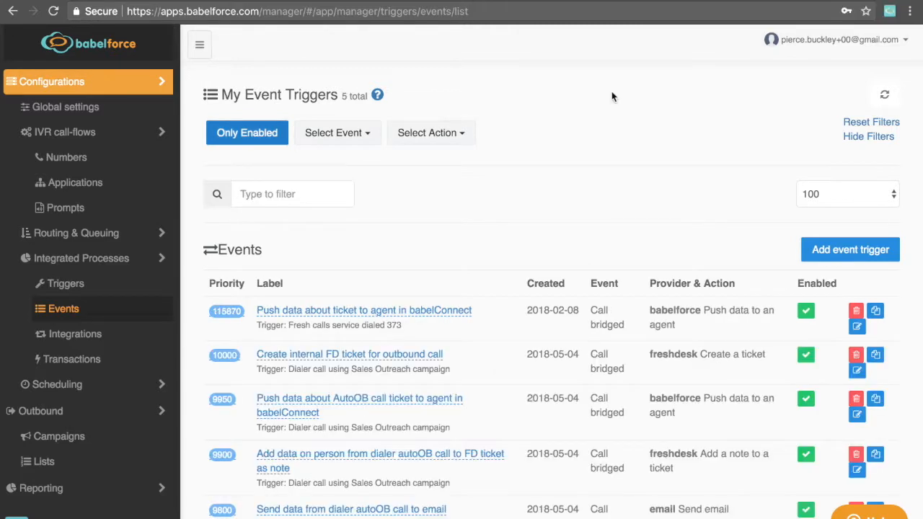
left_click(309, 194)
type("email")
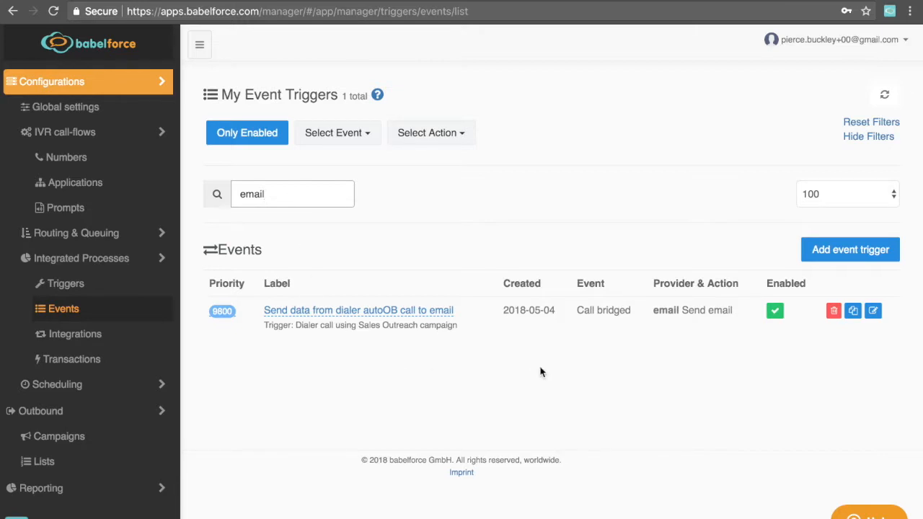
left_click(873, 310)
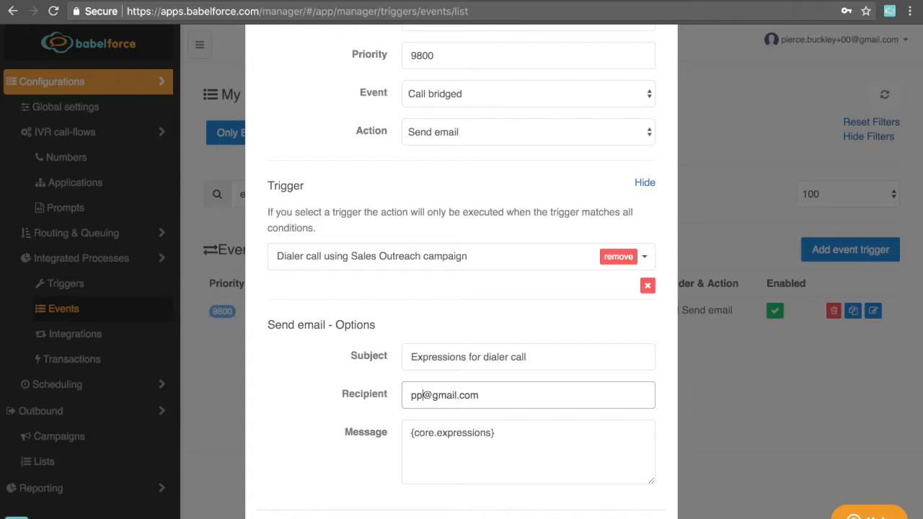
type("12313")
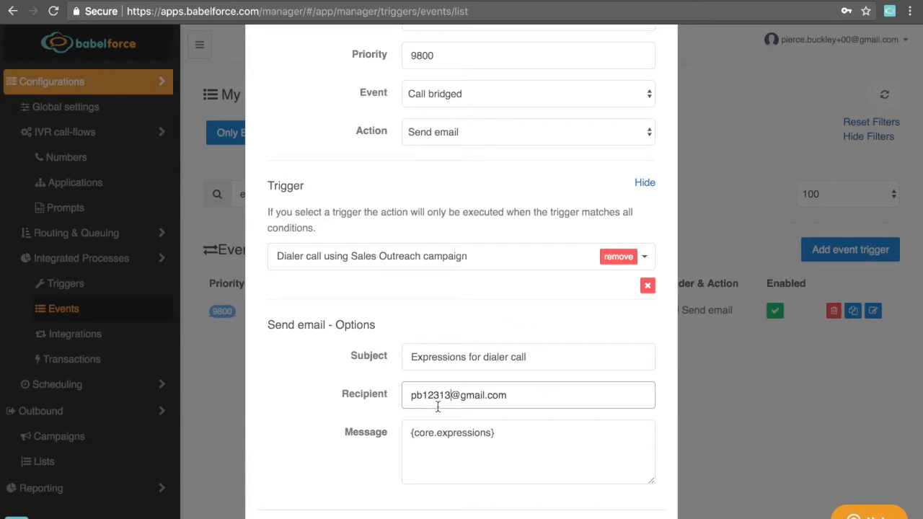
- Highlight the {core.expressions} placeholder in the event's email message
triple_click(481, 432)
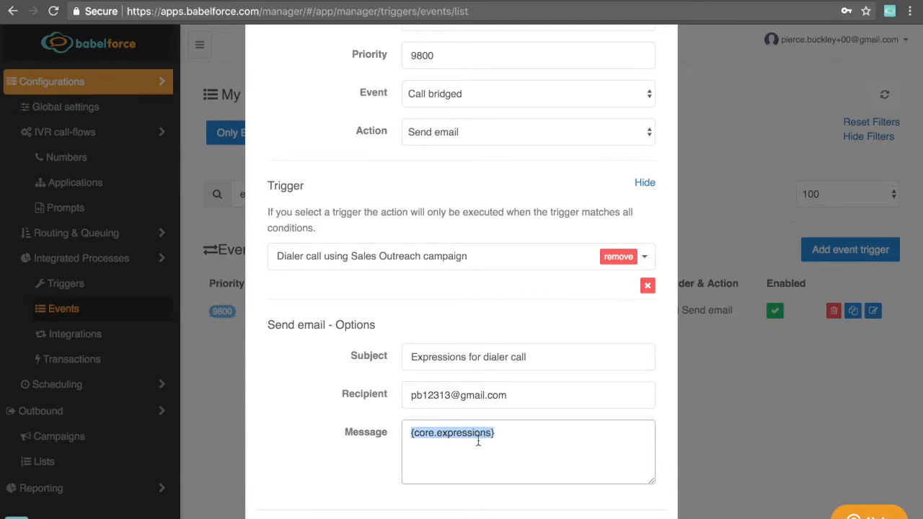
left_click(503, 435)
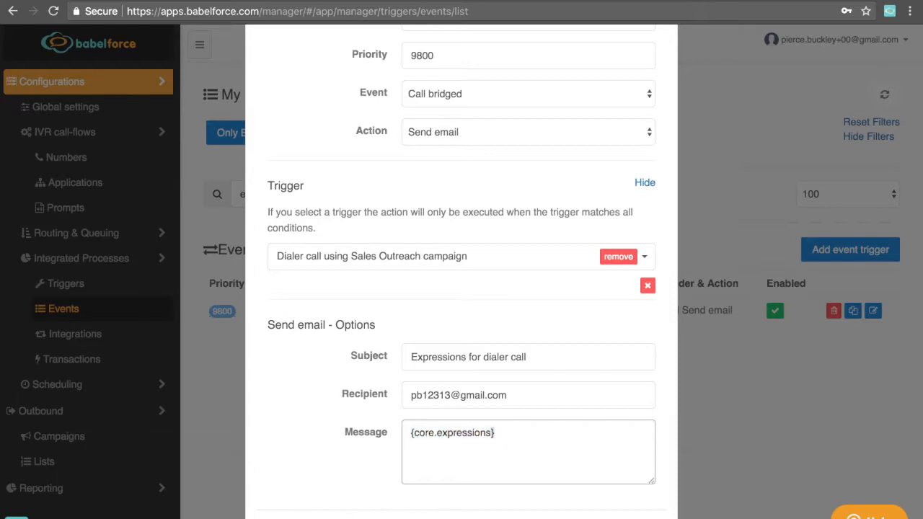
key("shift+Left")
key("shift+Left")
key("shift+Left")
key("shift+Left")
key("shift+Left")
key("shift+Left")
key("shift+Left")
key("shift+Left")
key("shift+Left")
key("shift+Left")
key("shift+Left")
key("shift+Left")
key("shift+Left")
key("shift+Left")
key("shift+Left")
key("shift+Left")
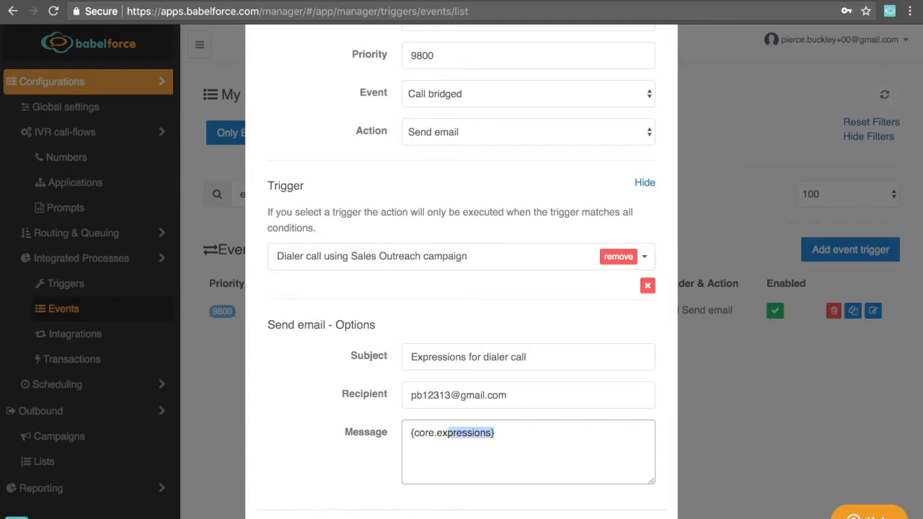
key("shift+Left")
key("shift+Left")
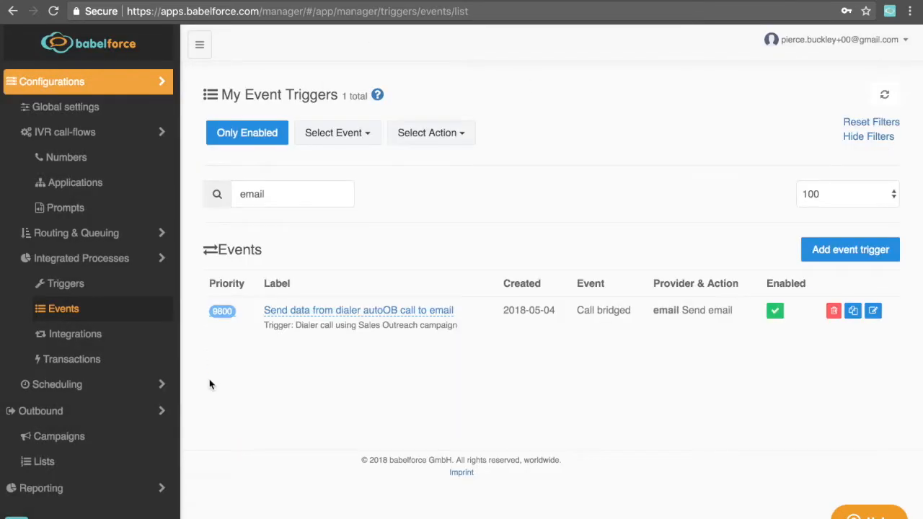
- Switch to the Freshdesk ticket list and enter the salesoutreach campaign from the agent call widget
key("super+grave")
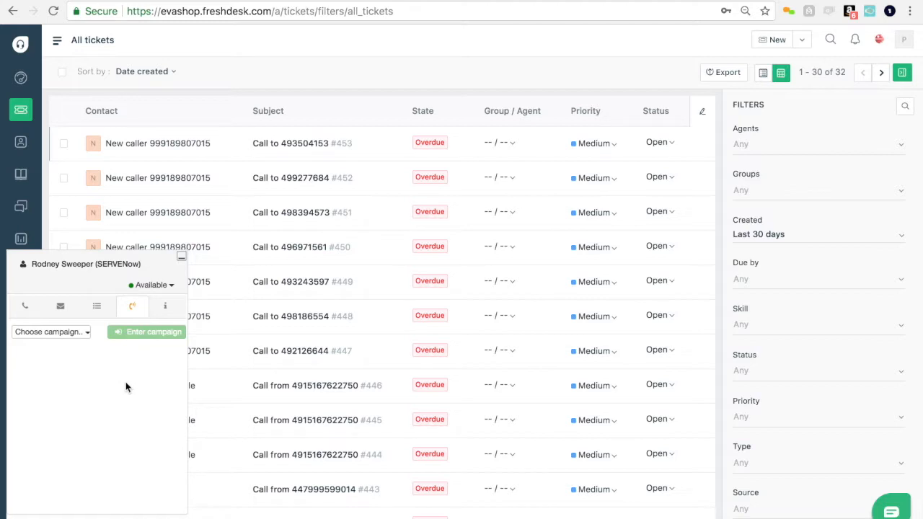
left_click(181, 257)
left_click(87, 333)
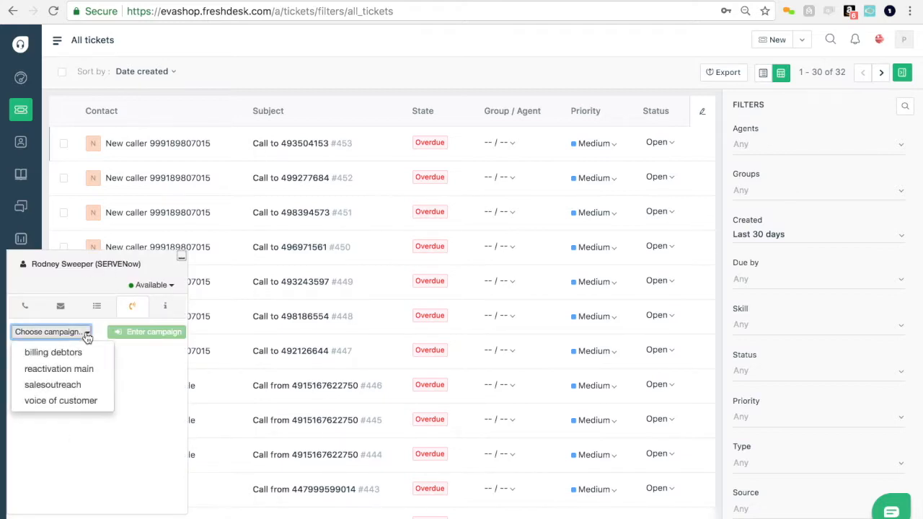
left_click(70, 387)
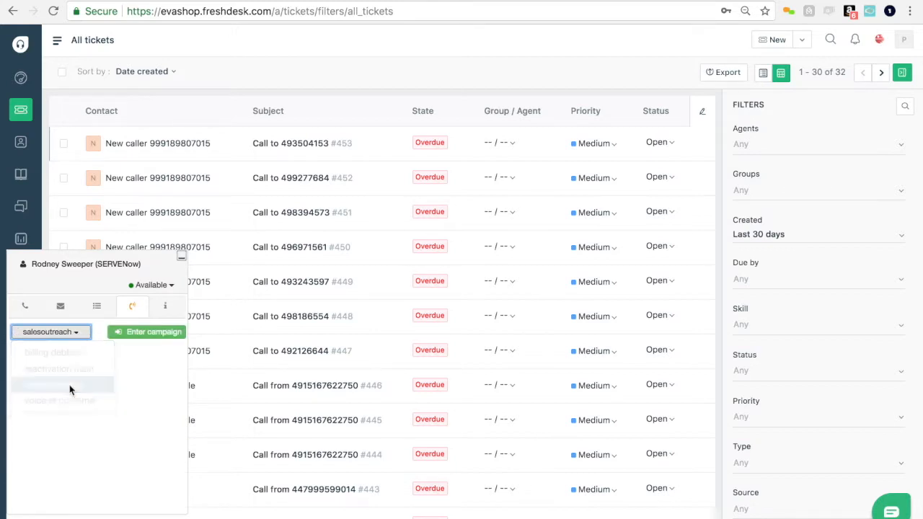
left_click(150, 333)
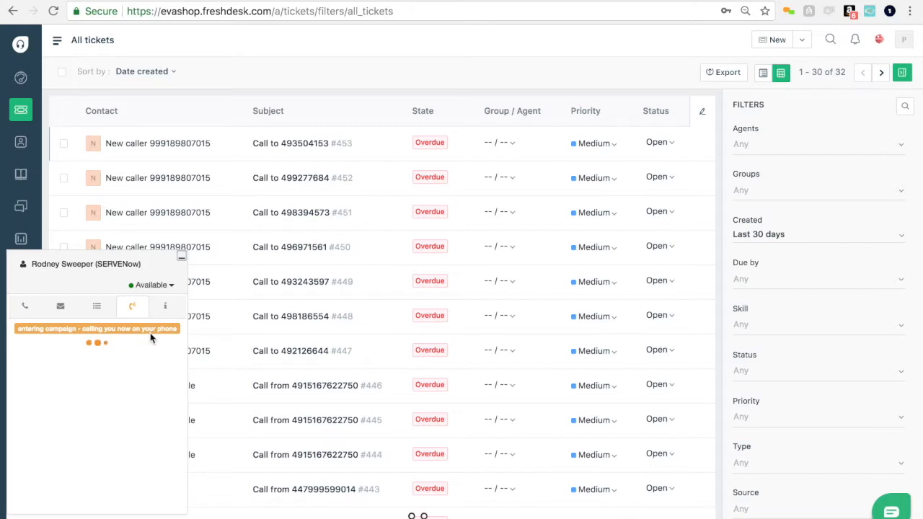
- Answer the agent call in the softphone, minimise it and resume the salesoutreach campaign
left_click(882, 20)
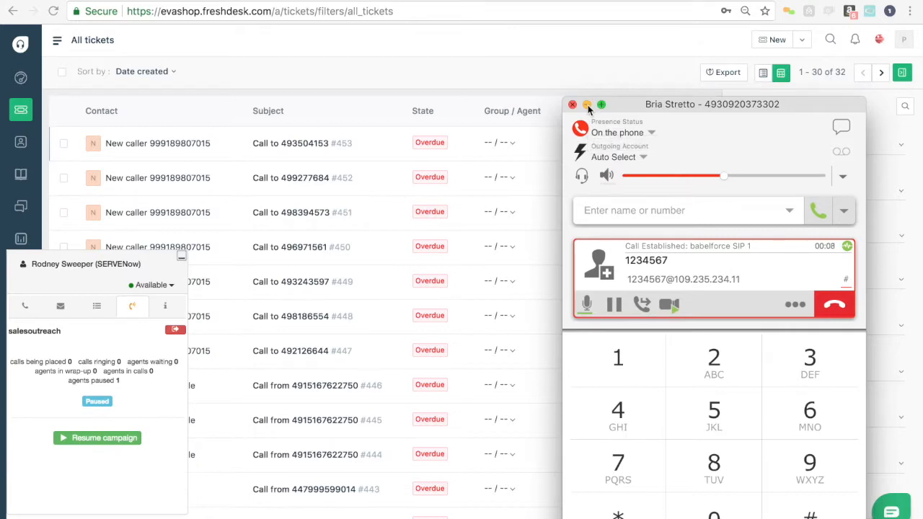
left_click(586, 104)
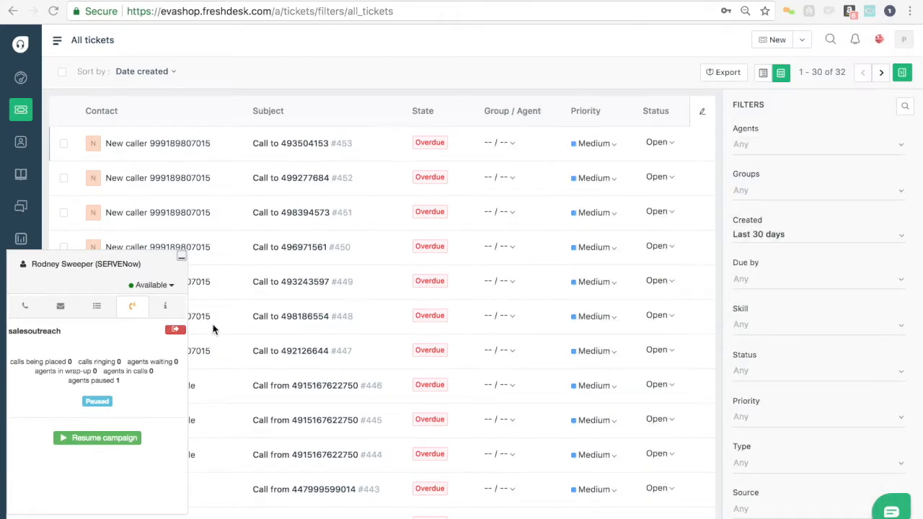
left_click(121, 440)
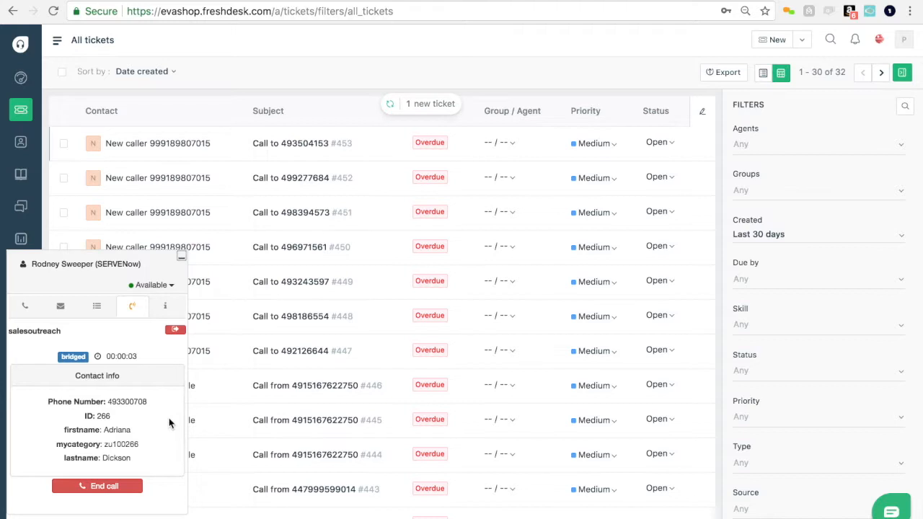
- Mute the audio and examine the bridged contact's first name and mycategory value in the call widget
key("XF86AudioMute")
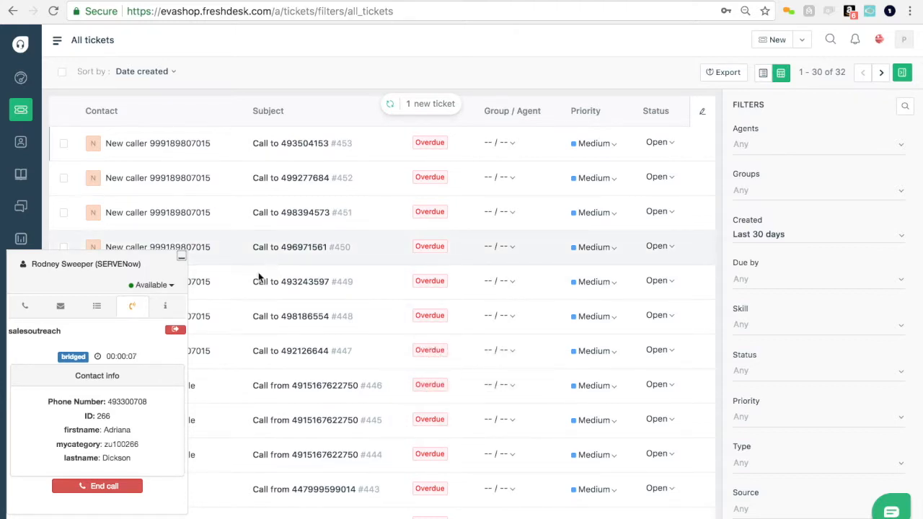
triple_click(116, 432)
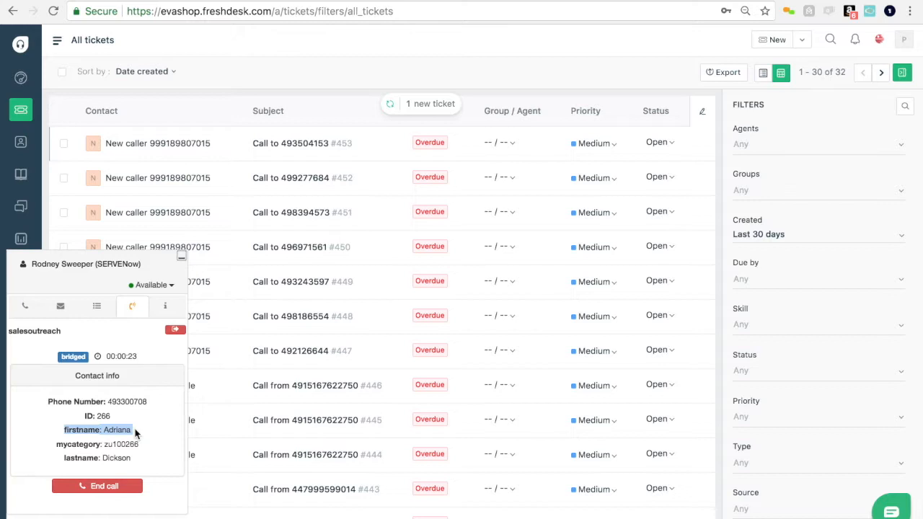
double_click(122, 444)
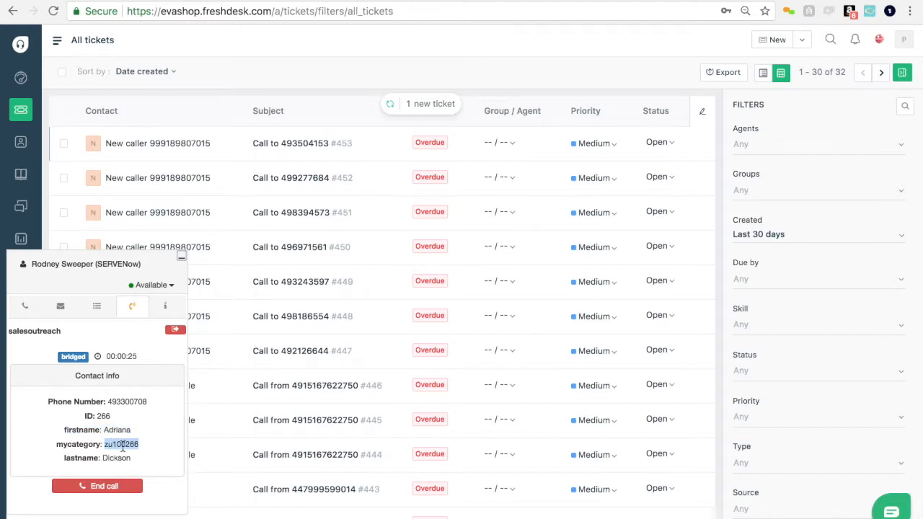
left_click(123, 446)
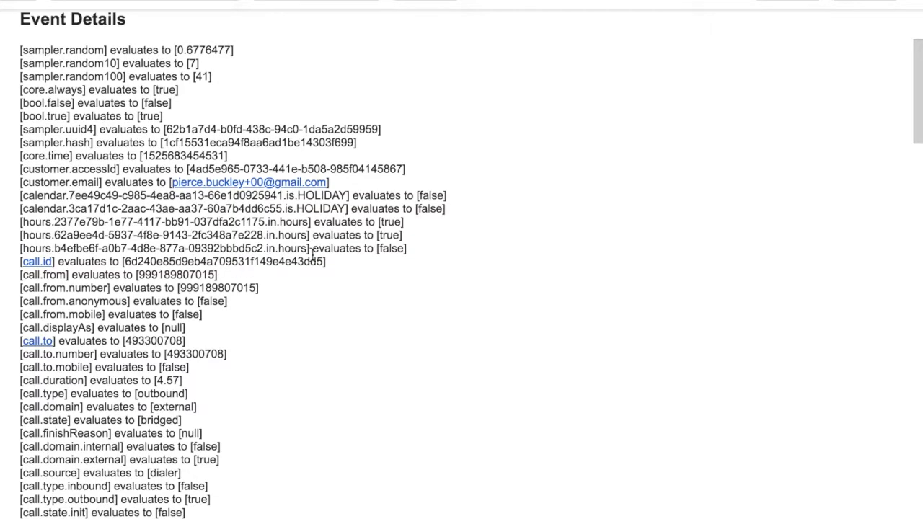
- Examine the outbound dialer lead, list and campaign expressions in the event details email, including the lead's first name
scroll(311, 253, "down", 20)
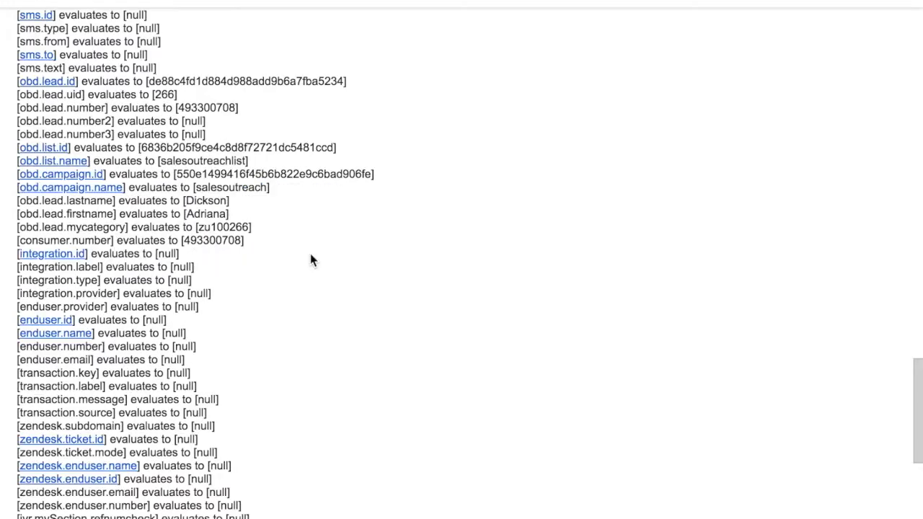
scroll(14, 92, "up", 1)
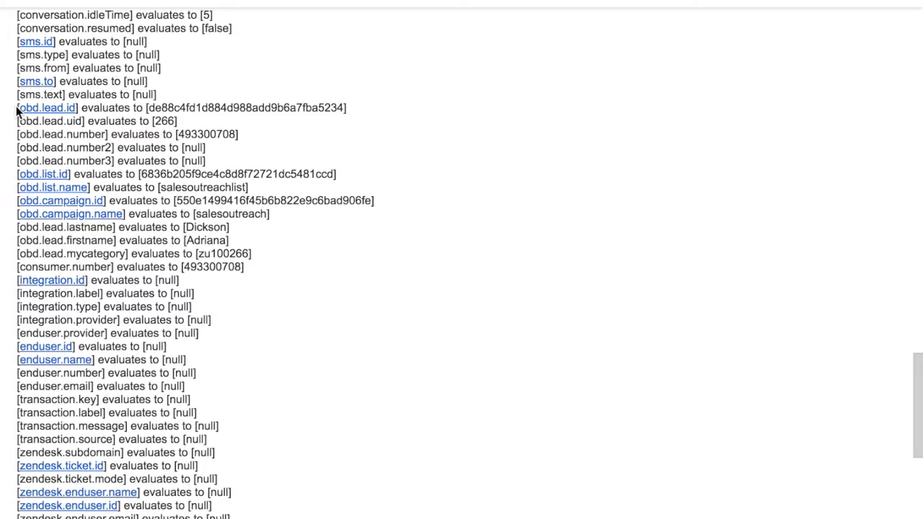
left_click_drag(16, 108, 119, 245)
left_click(24, 245)
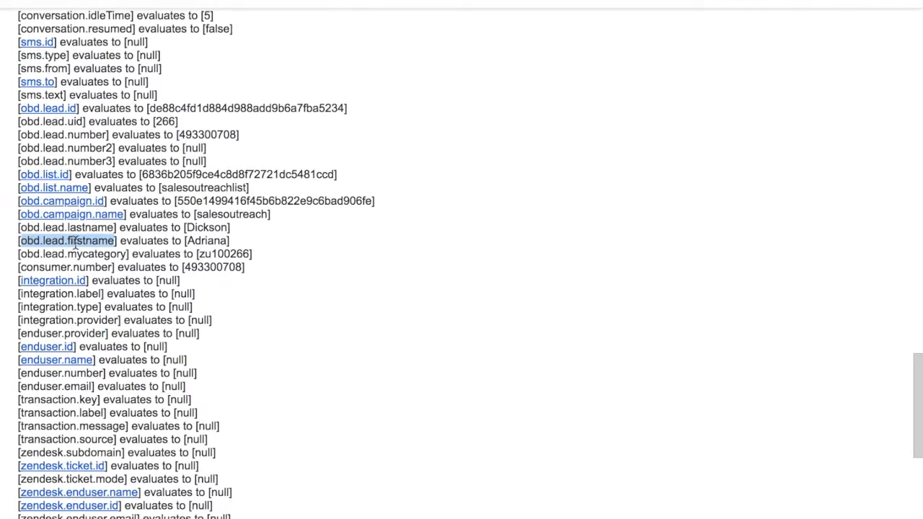
double_click(207, 243)
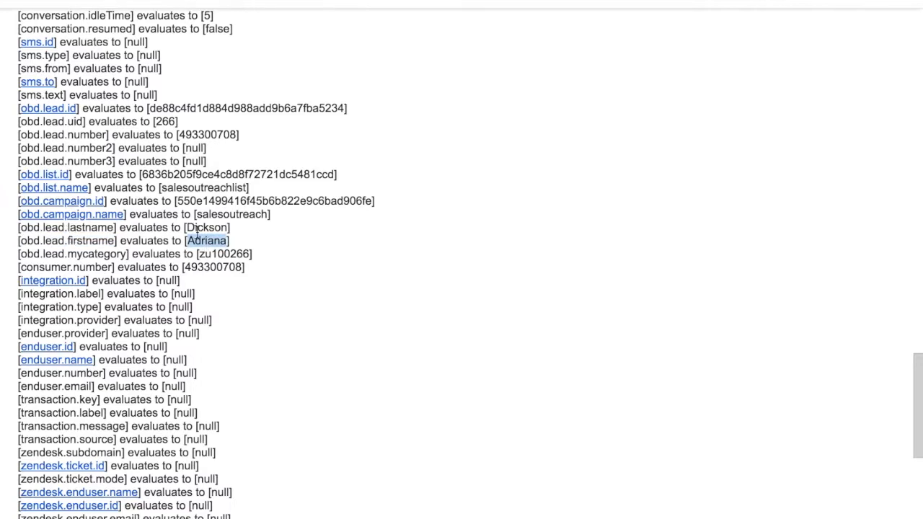
- Highlight the lead's mycategory value in the event details email
double_click(227, 255)
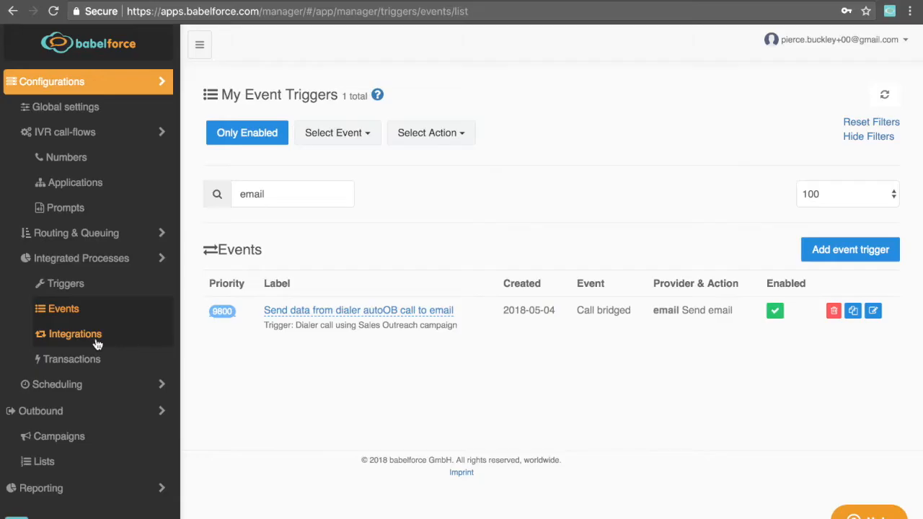
- Switch to the babelforce integrations list and test the eva Freshdesk and ServeNow babelforce services integrations
left_click(96, 340)
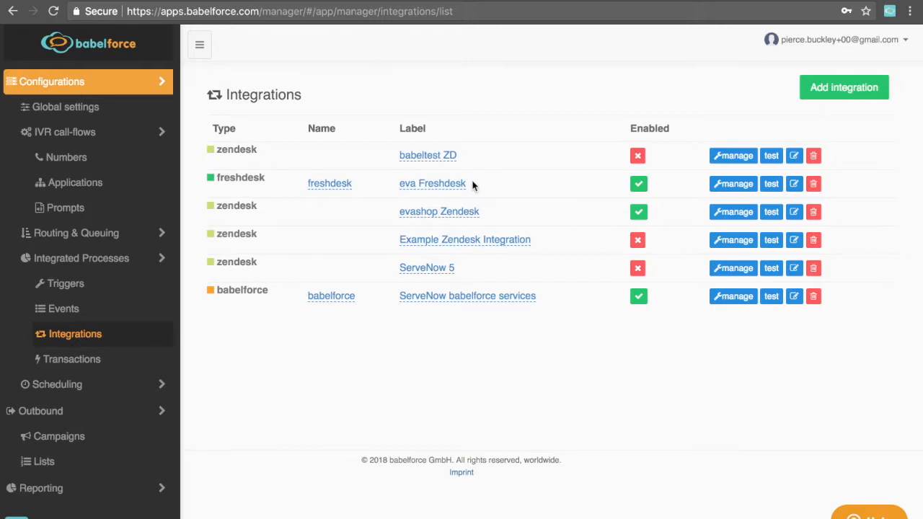
left_click(772, 185)
left_click(771, 295)
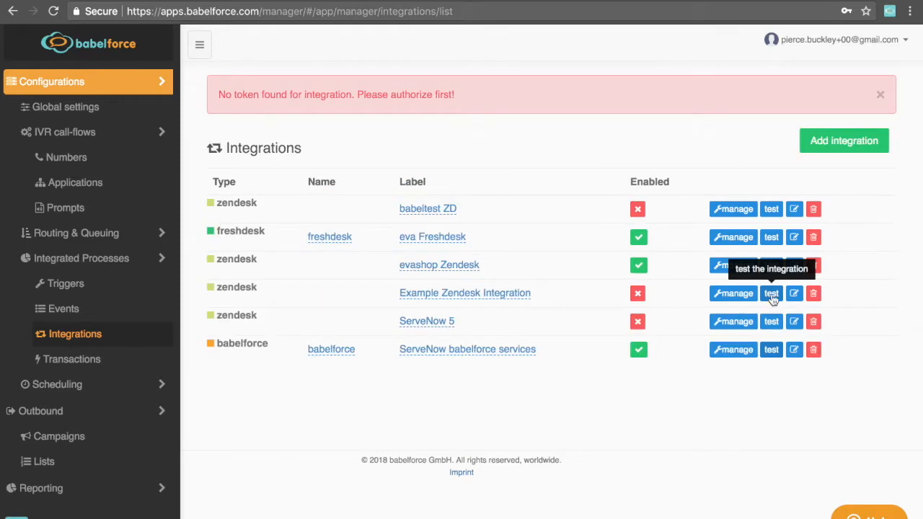
- Authorize the ServeNow babelforce services integration with its stored username and password and save it
left_click(794, 350)
scroll(584, 399, "down", 1)
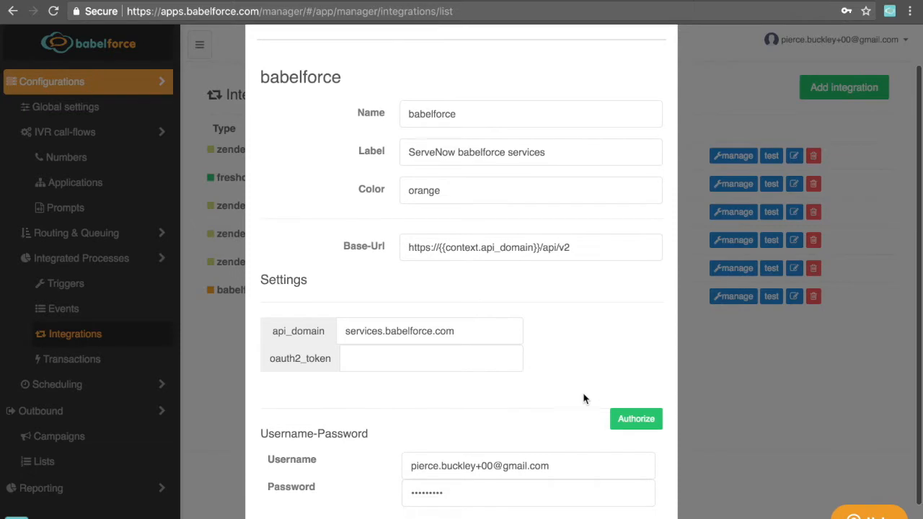
scroll(584, 399, "down", 1)
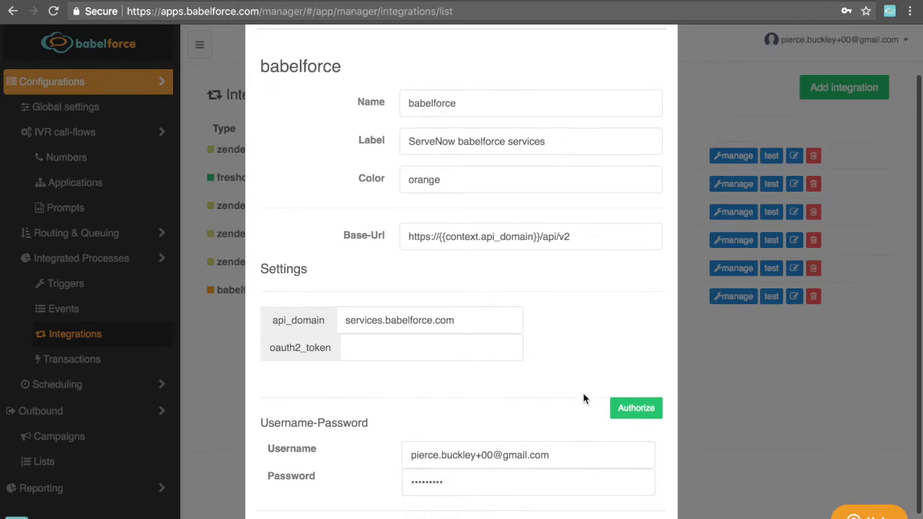
left_click(637, 409)
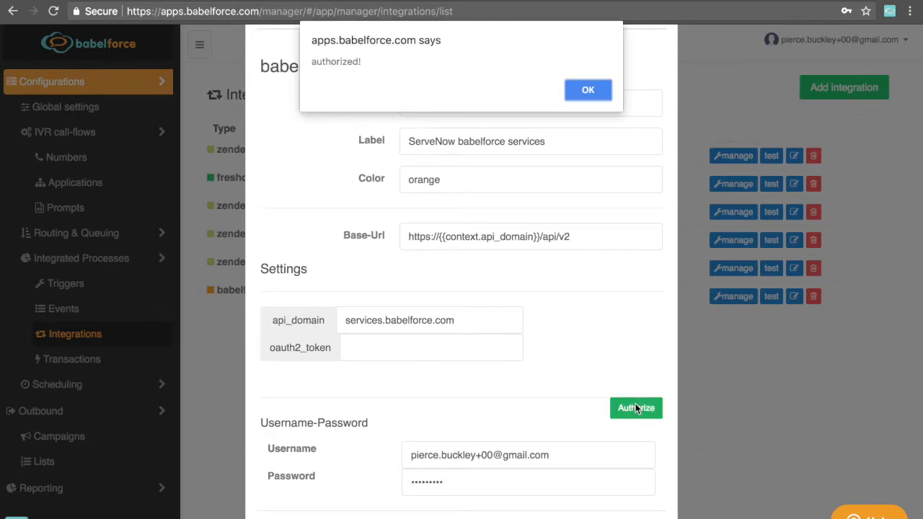
left_click(597, 90)
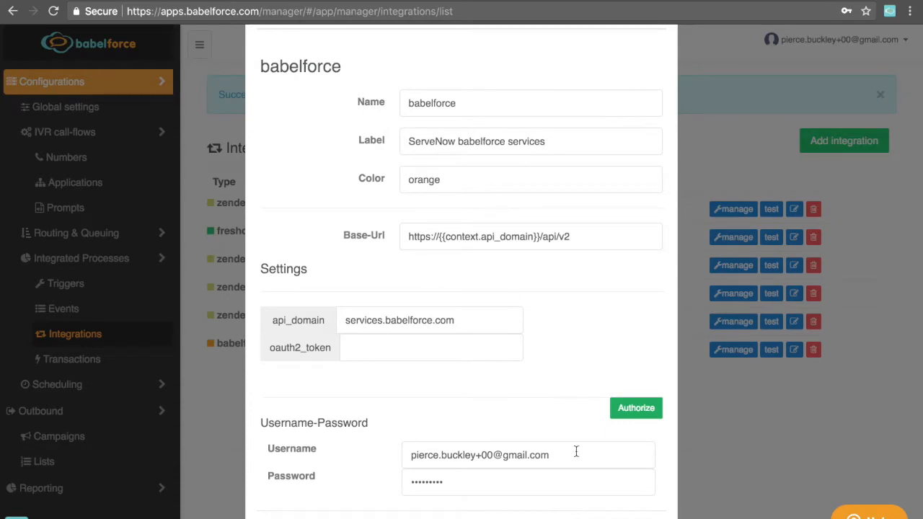
left_click(644, 517)
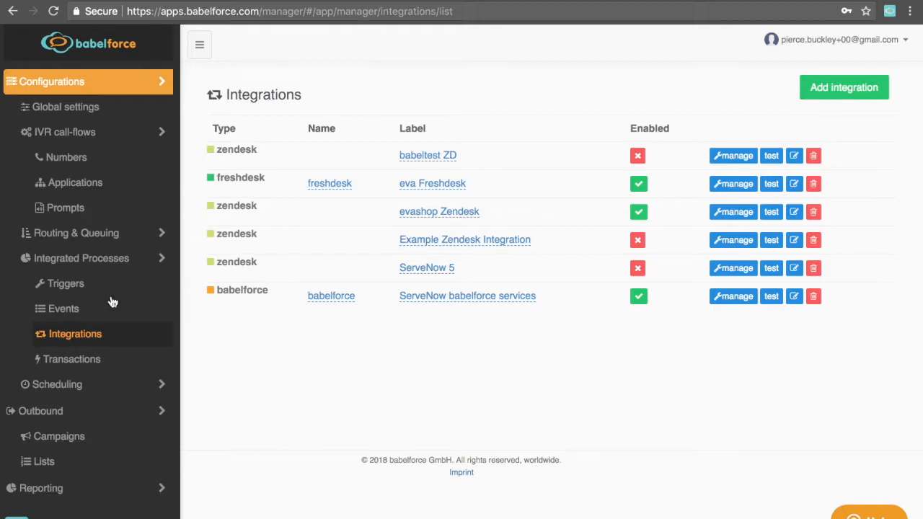
- Open the event triggers list and review the enabled events for the Sales Outreach dialer call
left_click(62, 309)
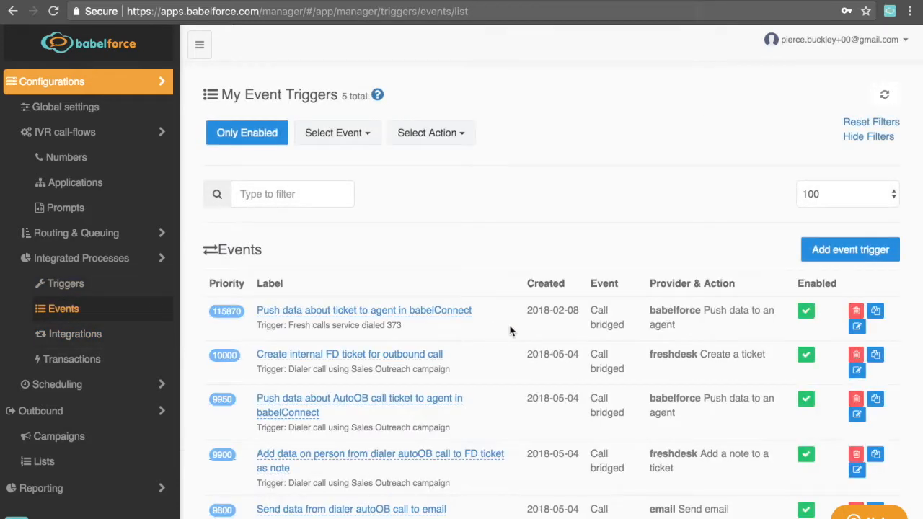
scroll(510, 330, "down", 1)
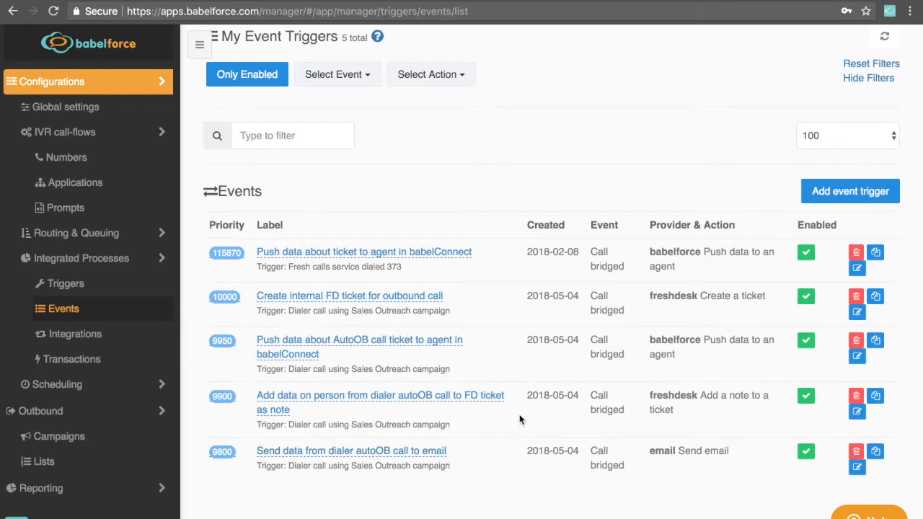
scroll(519, 422, "up", 1)
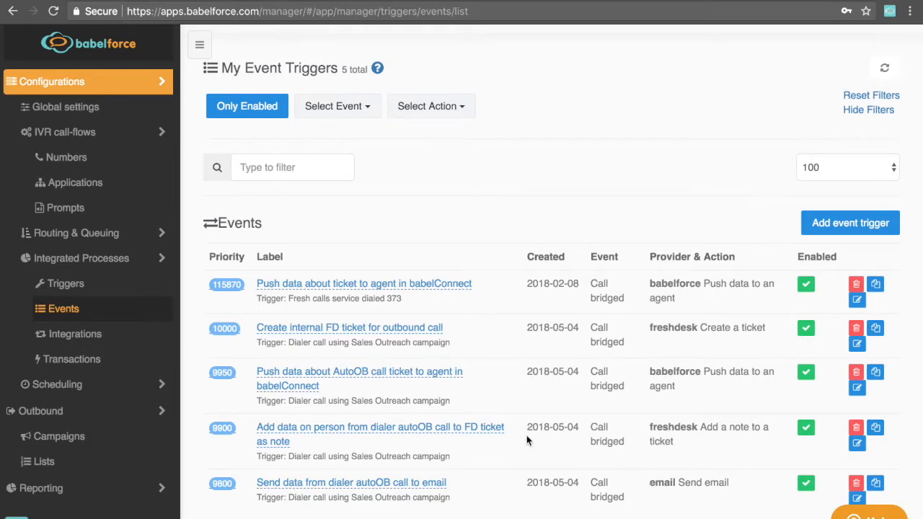
- Review the trigger, Freshdesk integration, ticket fields and tags of the "Create internal FD ticket for outbound call" event, and save it
left_click(857, 345)
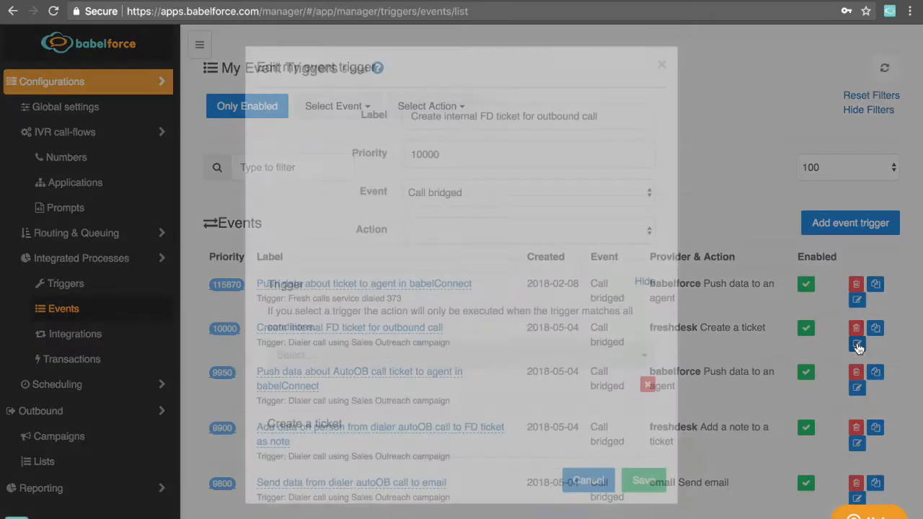
scroll(426, 295, "down", 2)
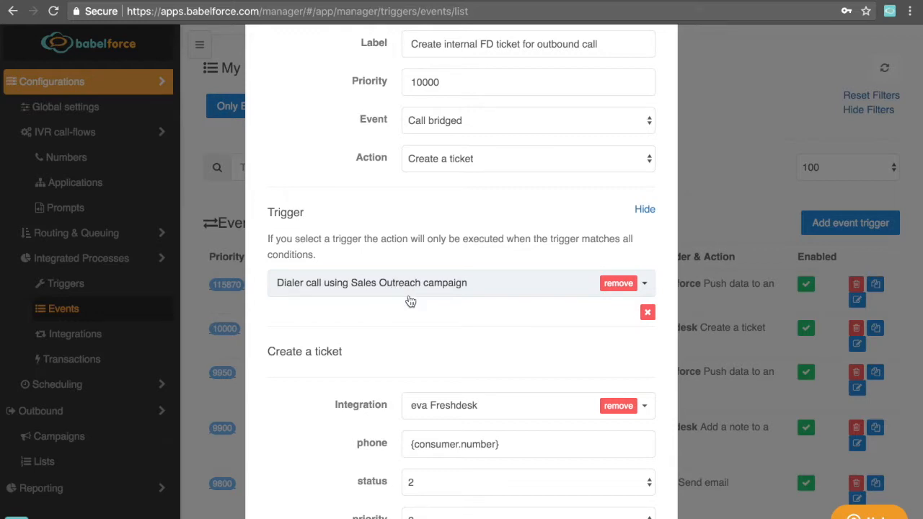
scroll(410, 301, "down", 1)
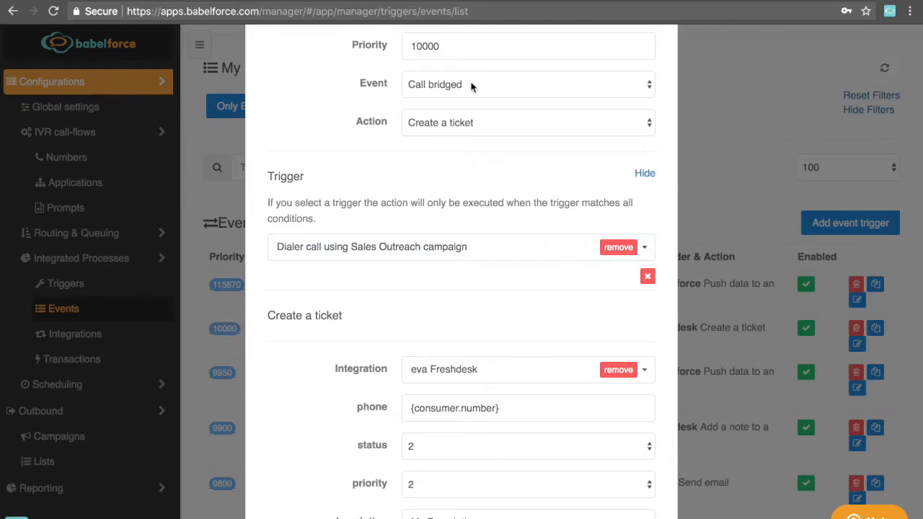
scroll(457, 295, "down", 2)
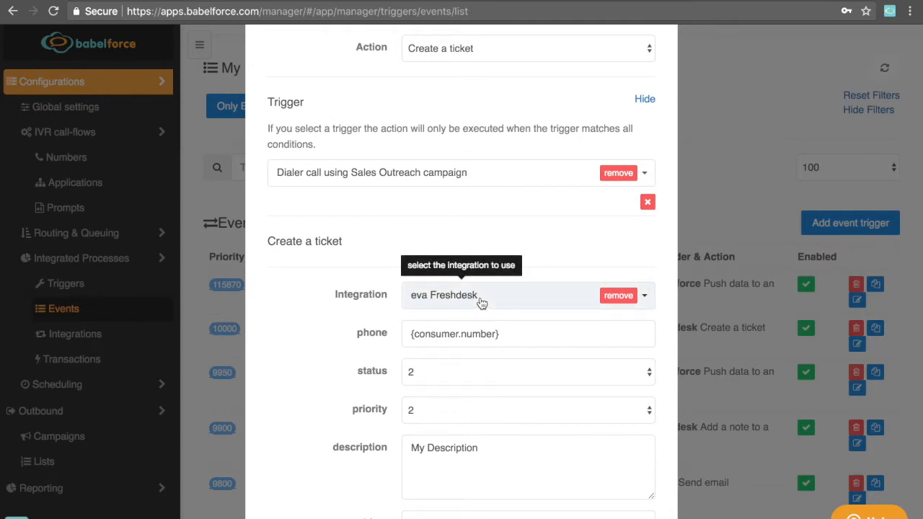
scroll(482, 303, "down", 10)
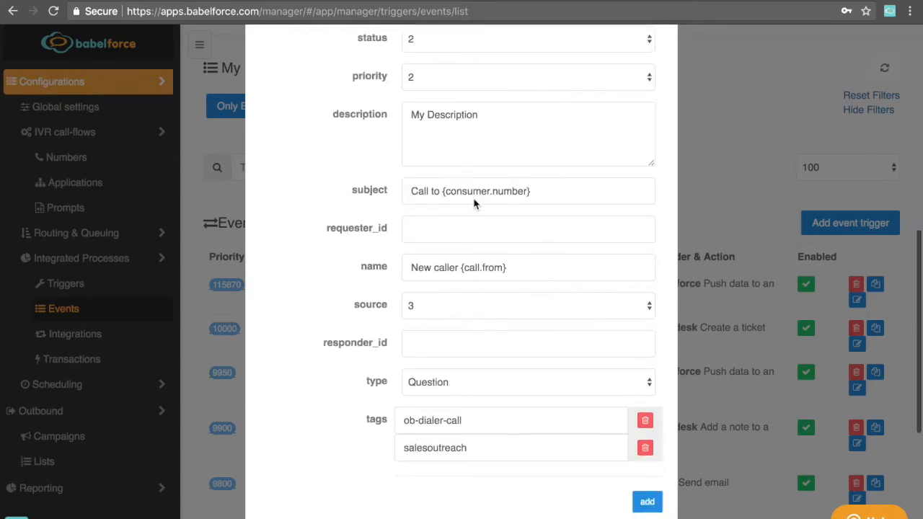
scroll(474, 204, "down", 1)
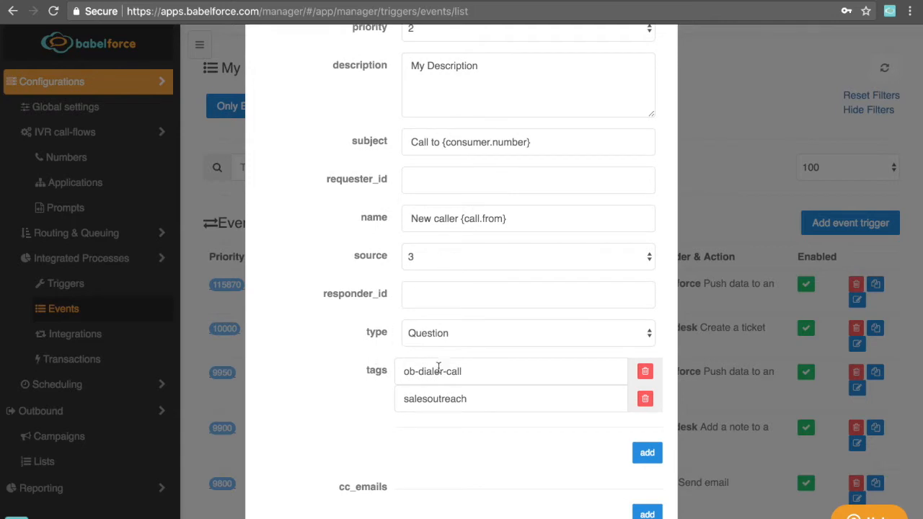
scroll(404, 371, "down", 1)
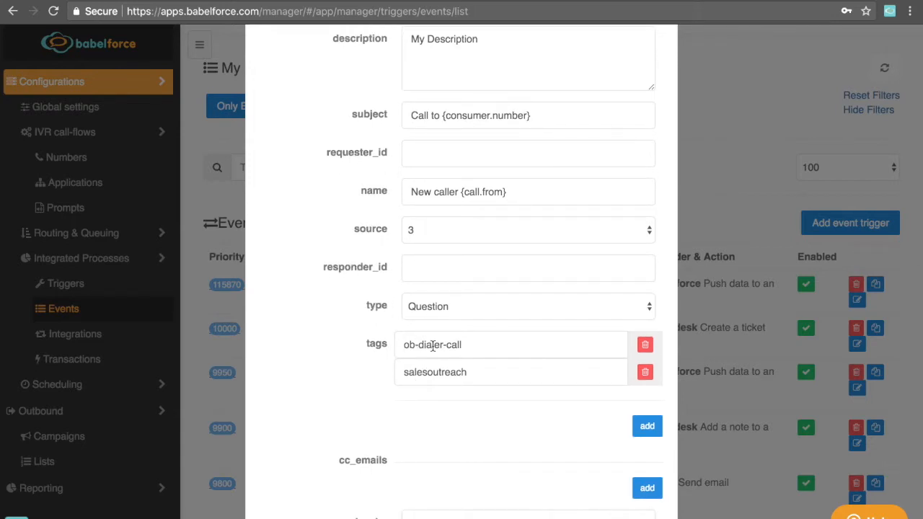
scroll(482, 372, "down", 5)
left_click(647, 431)
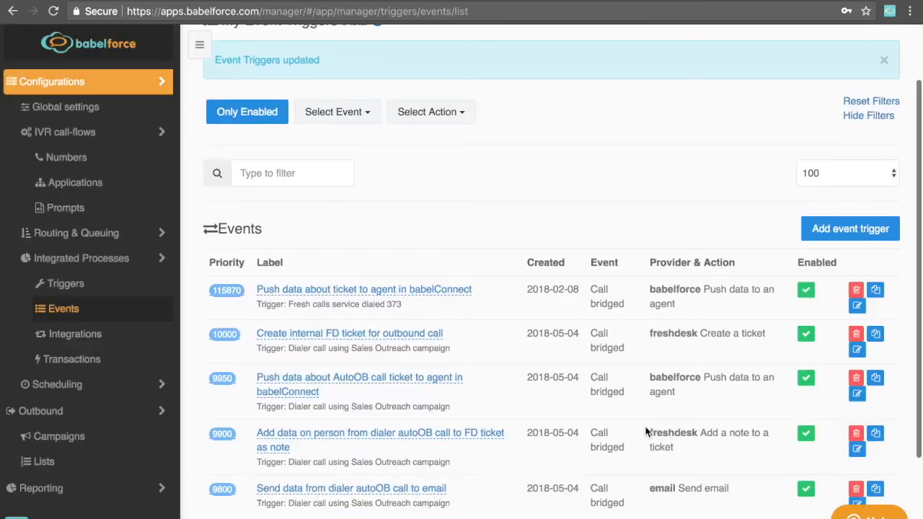
- Open the "Push data about AutoOB call ticket to agent in babelConnect" event and examine its trigger, action, integration and agentId
scroll(656, 404, "down", 1)
scroll(671, 323, "down", 1)
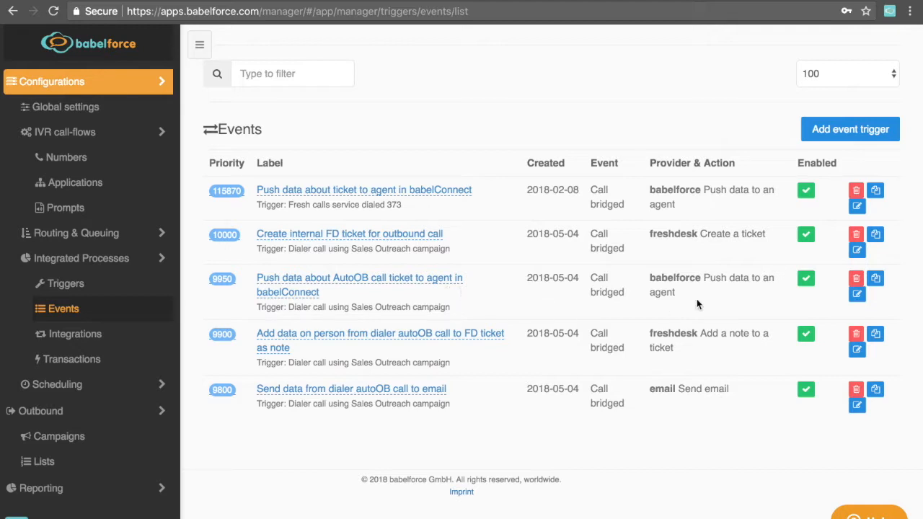
left_click(858, 296)
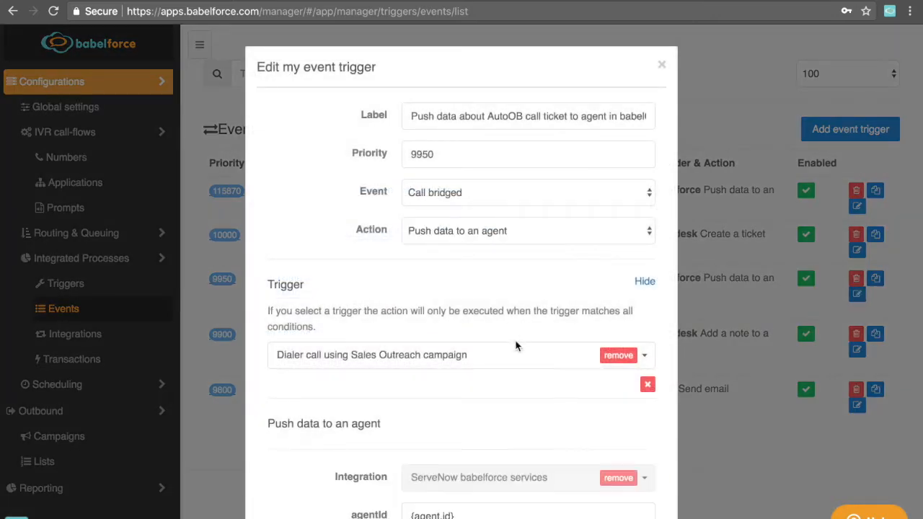
scroll(515, 346, "down", 1)
scroll(515, 346, "down", 3)
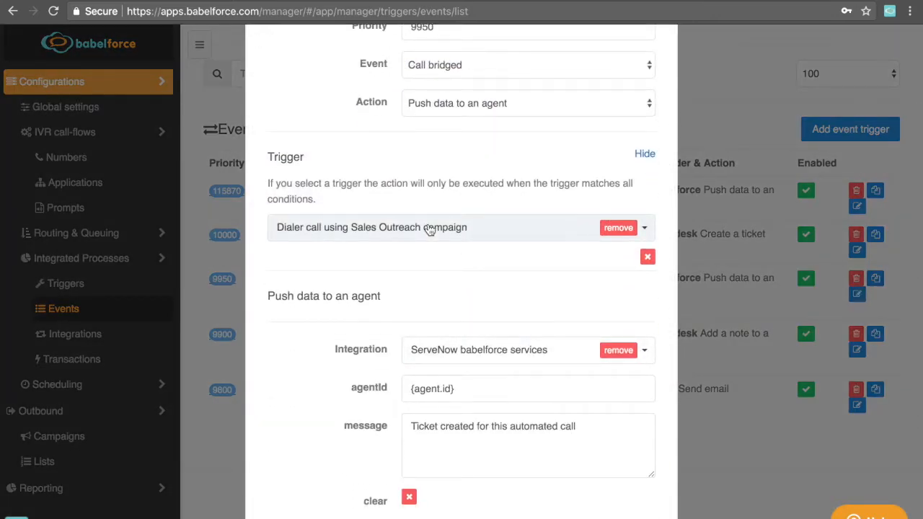
scroll(464, 111, "down", 1)
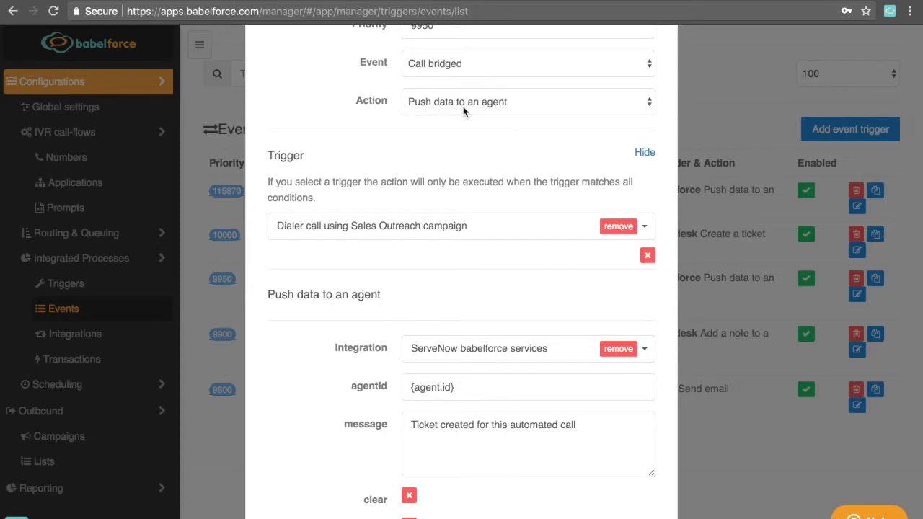
scroll(464, 110, "down", 3)
scroll(479, 246, "down", 1)
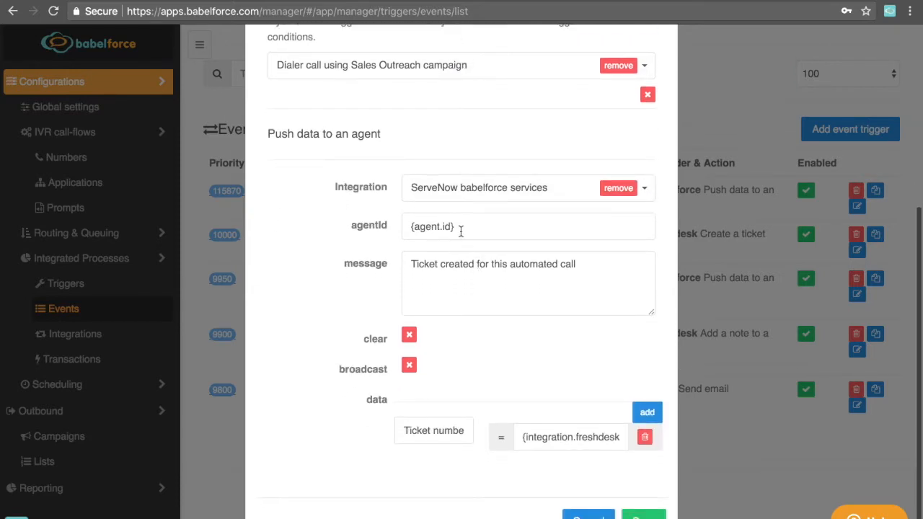
left_click_drag(463, 227, 396, 227)
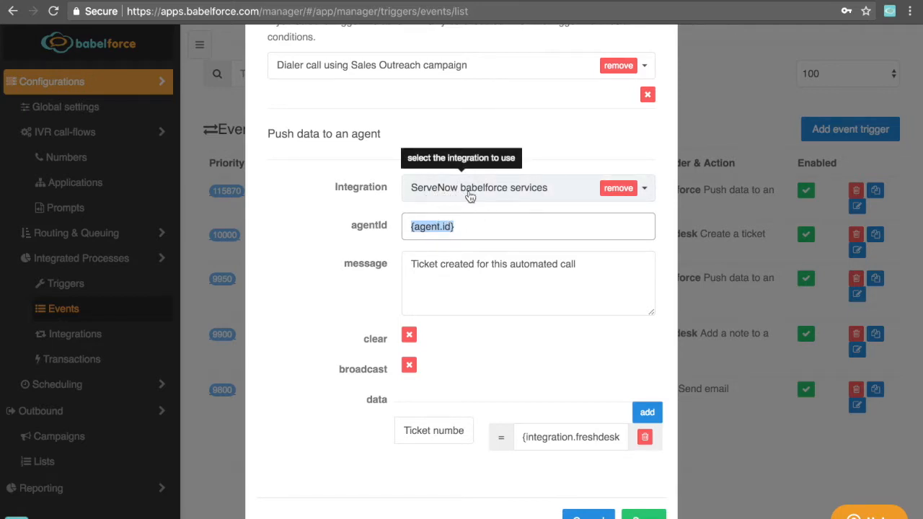
- Examine the ticket number data entry and the full Freshdesk expression assigned to it, and save the event trigger
scroll(503, 320, "down", 1)
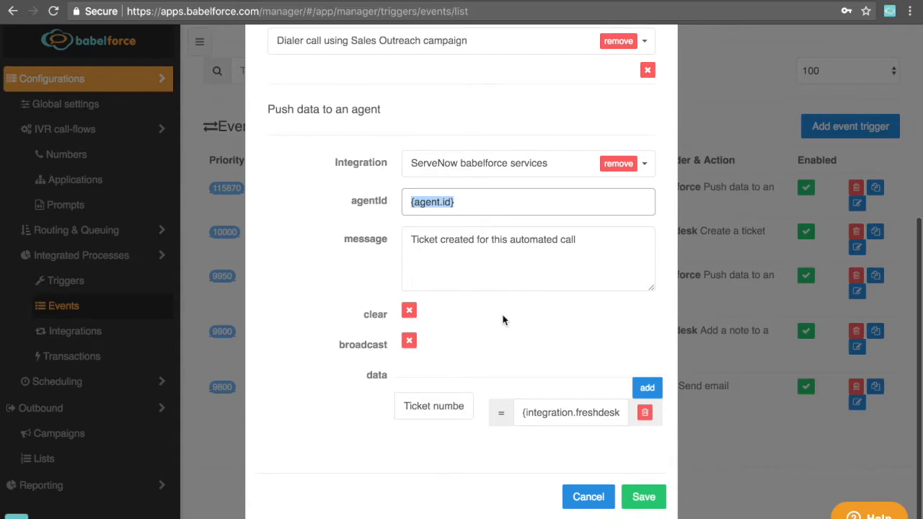
triple_click(428, 409)
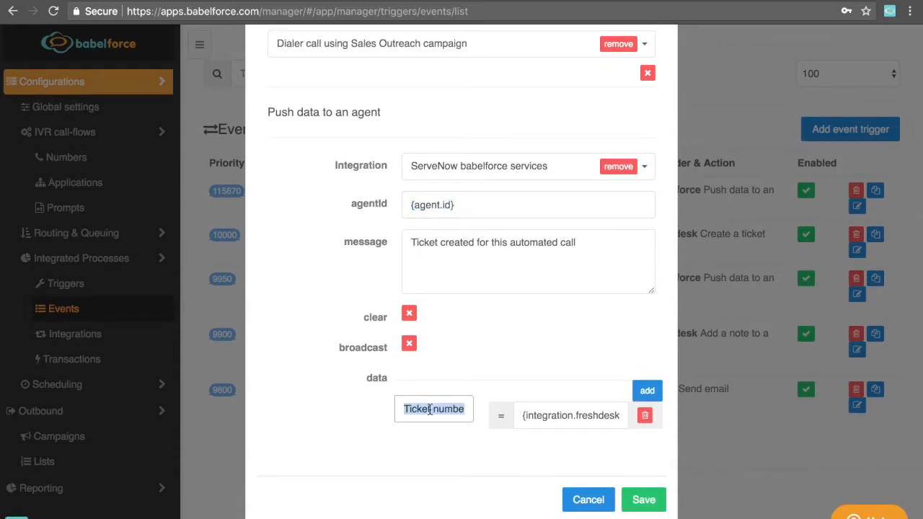
triple_click(586, 418)
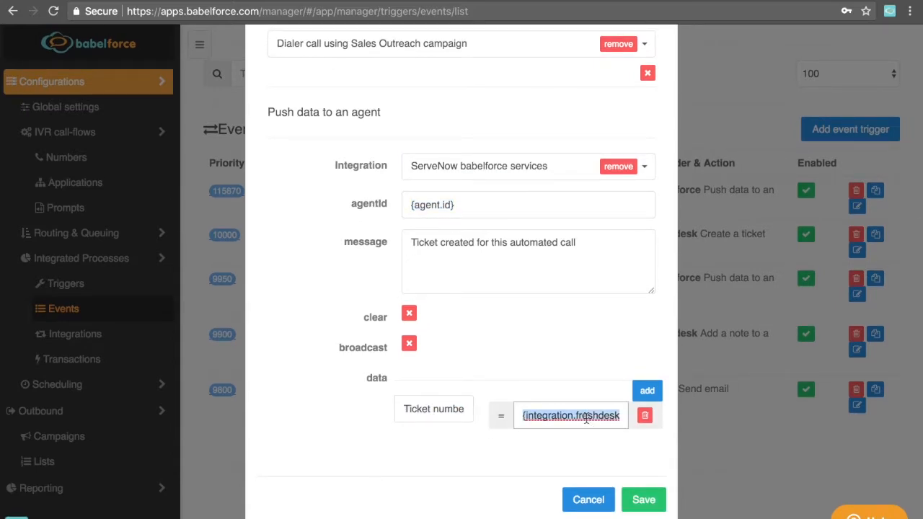
left_click(586, 418)
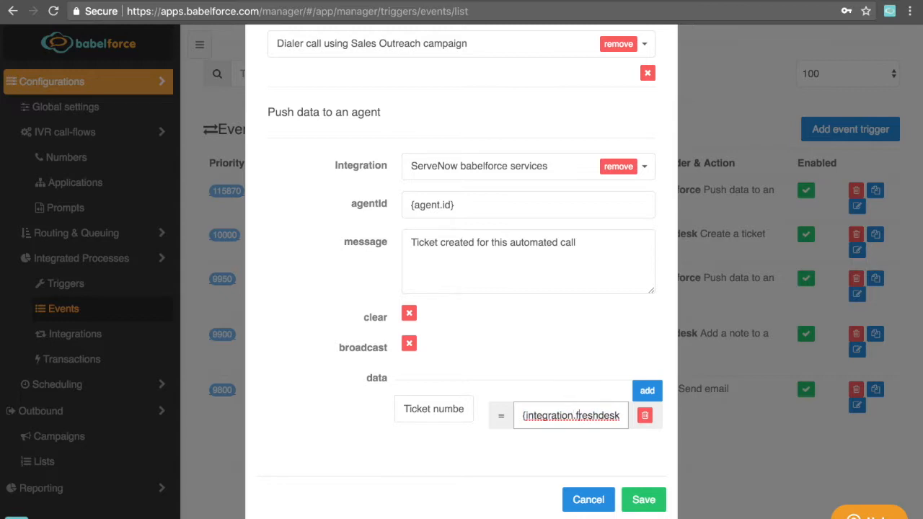
key("Right")
key("Right")
key("Right")
key("Right")
key("Right")
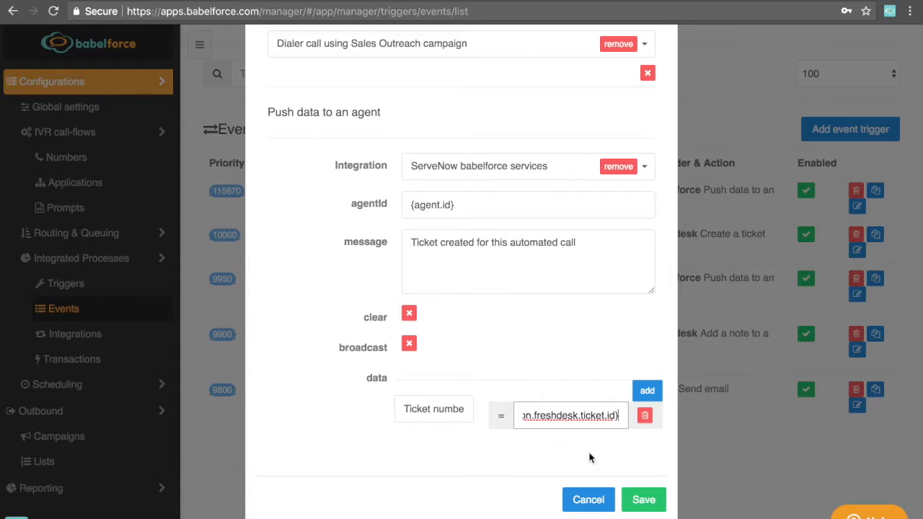
left_click(642, 502)
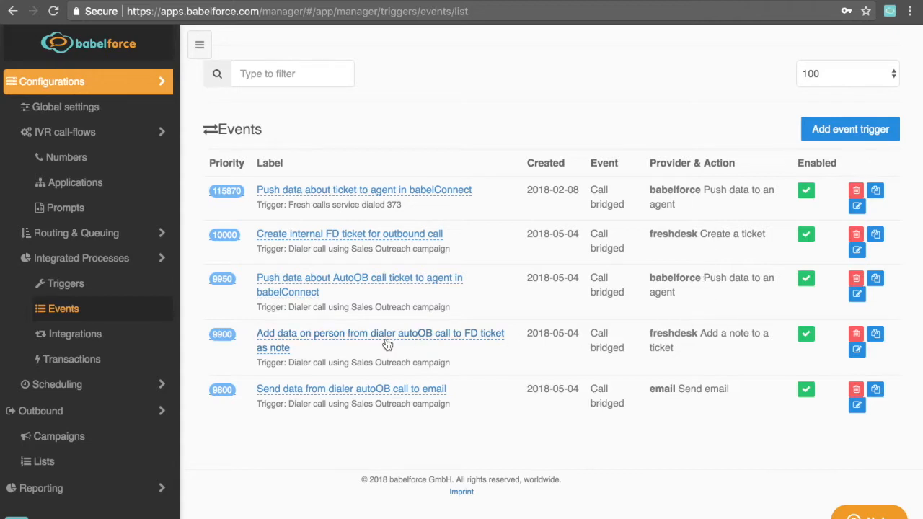
- Open the "Add data on person from dialer autoOB call to FD ticket as note" event and review its action, trigger, integration and id
left_click(857, 351)
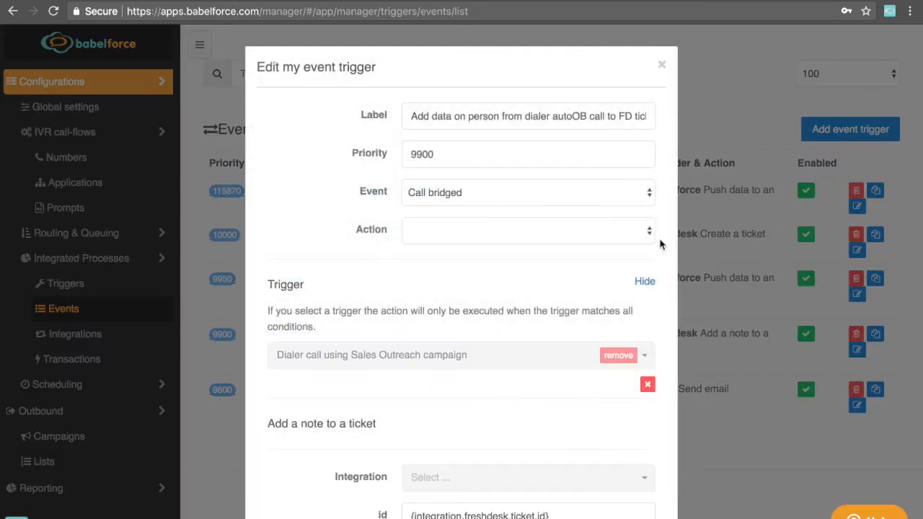
scroll(445, 197, "down", 2)
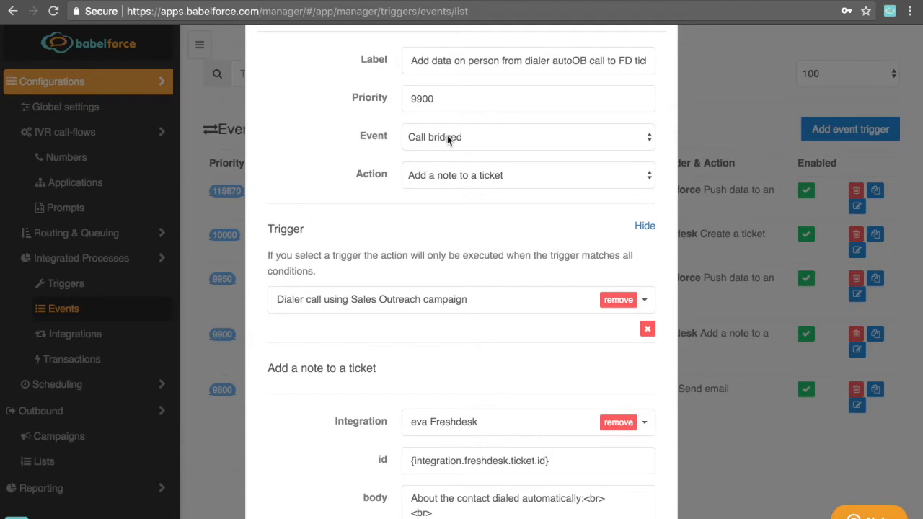
left_click(451, 179)
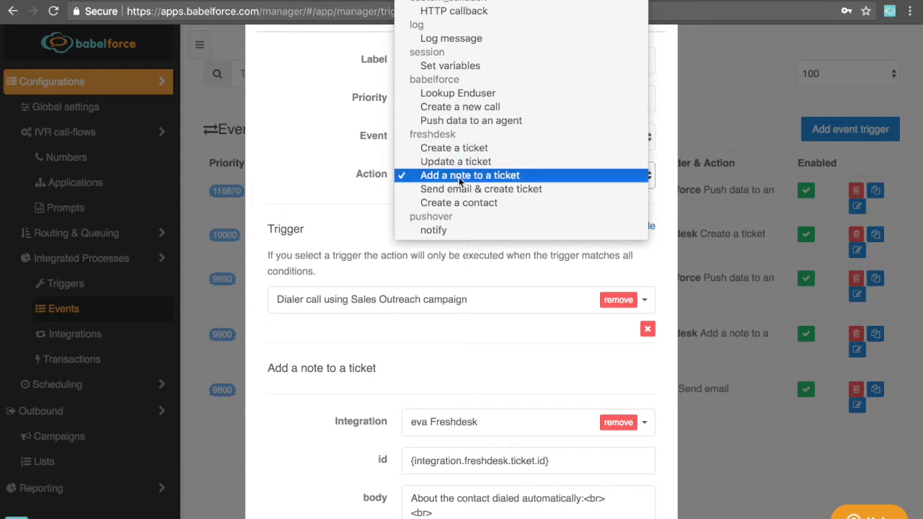
left_click(336, 213)
scroll(467, 297, "down", 2)
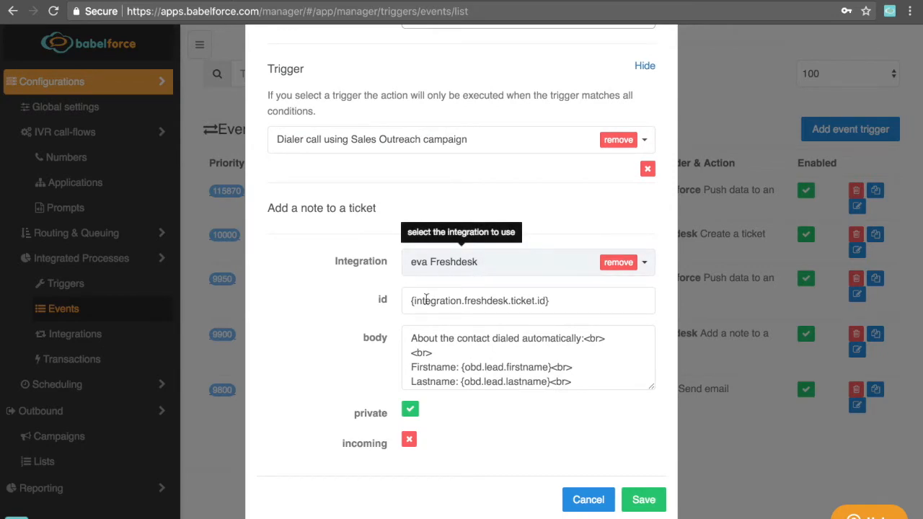
triple_click(472, 301)
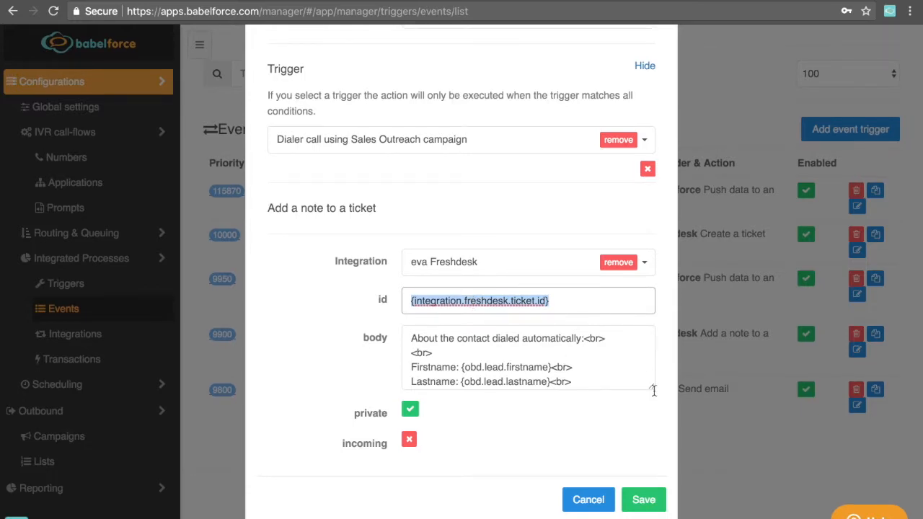
- Enlarge the note's body field and examine the Firstname and Lastname labels with their lead expressions
left_click_drag(654, 390, 648, 518)
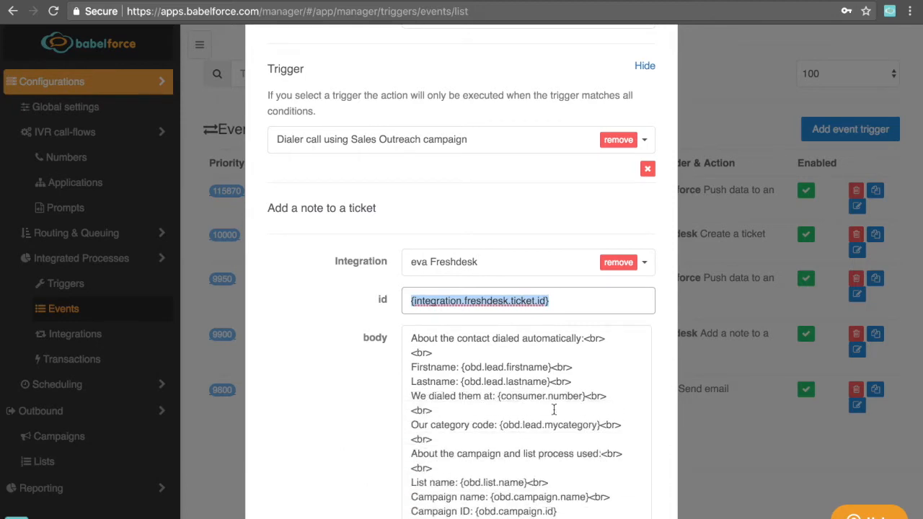
scroll(554, 409, "down", 1)
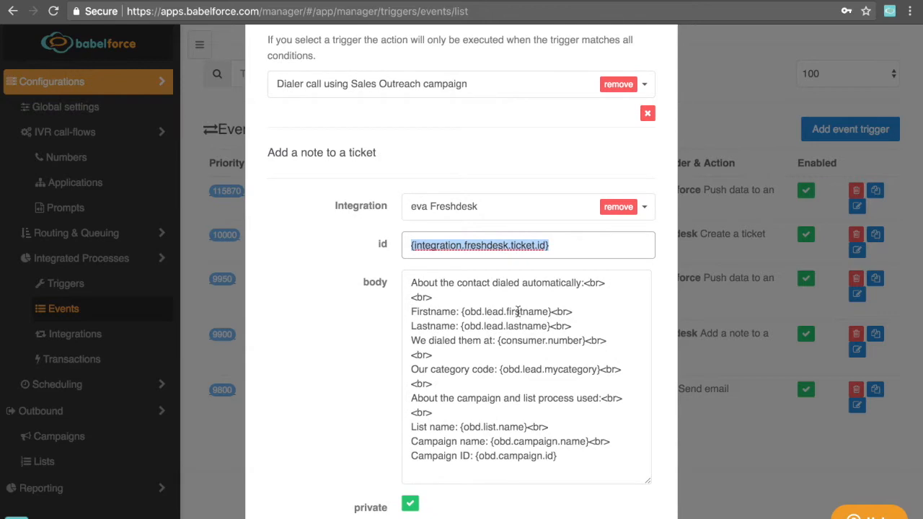
left_click_drag(550, 311, 464, 313)
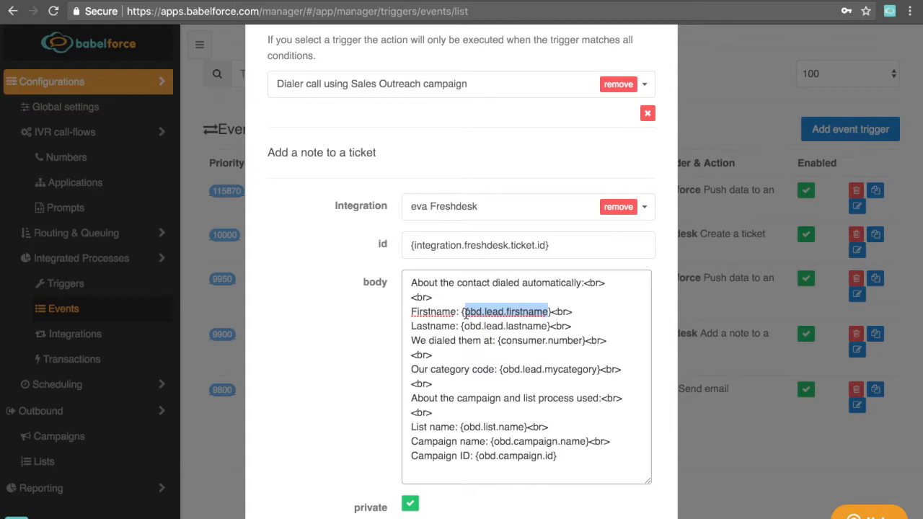
left_click_drag(408, 312, 461, 311)
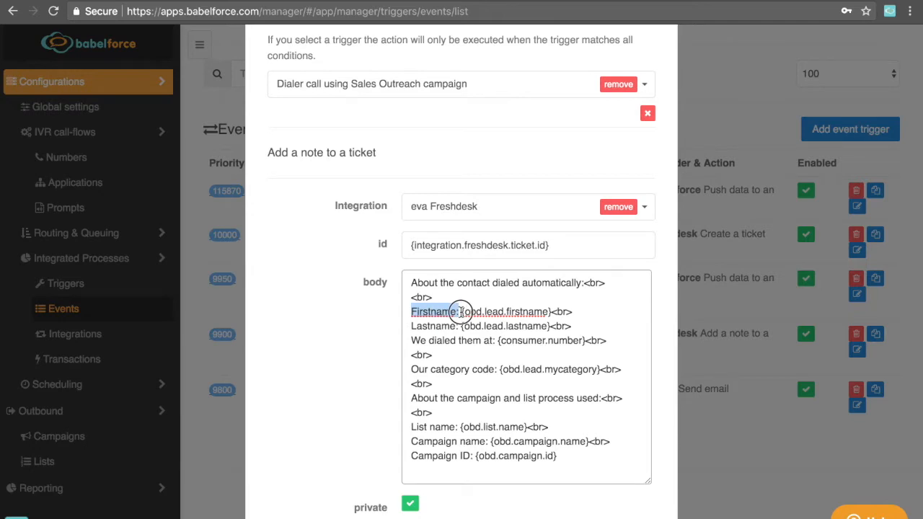
left_click_drag(460, 312, 460, 311)
double_click(452, 324)
double_click(492, 325)
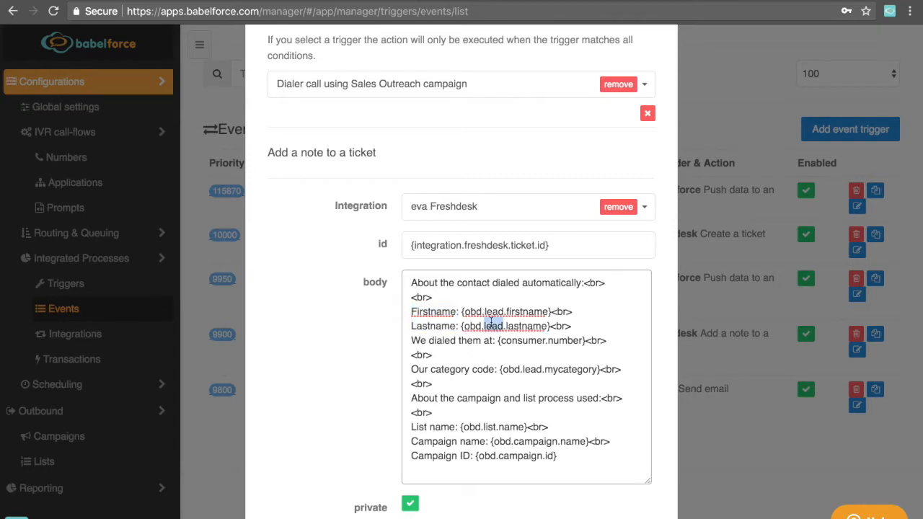
- Examine the category code expression, line-break tags and campaign details in the note body, and save the event trigger
scroll(434, 342, "down", 1)
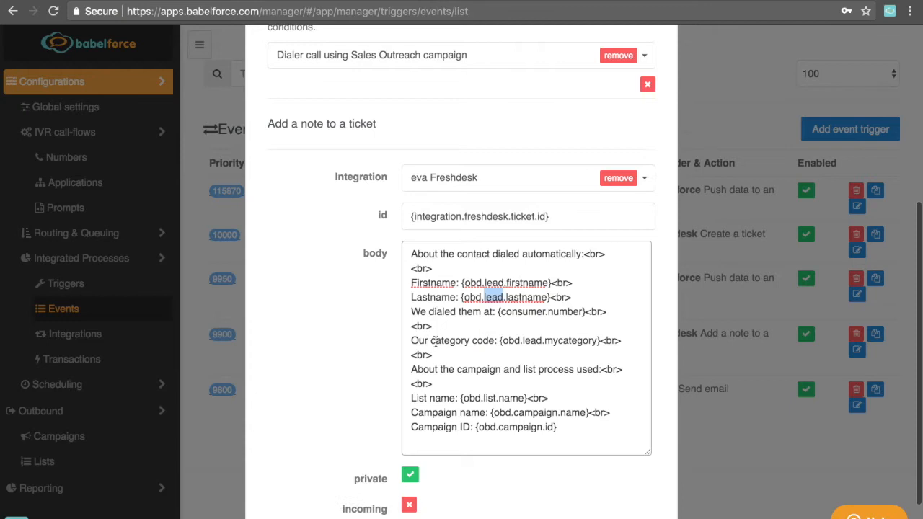
scroll(461, 340, "down", 1)
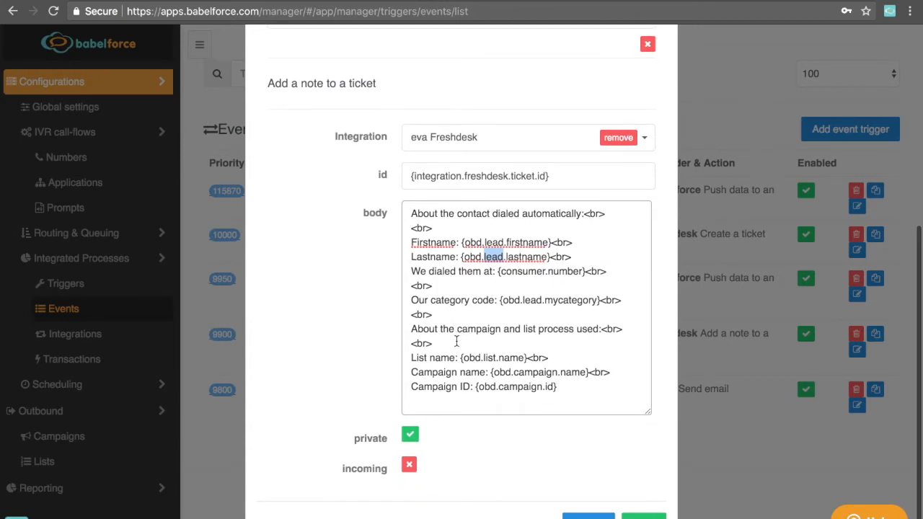
scroll(456, 298, "down", 1)
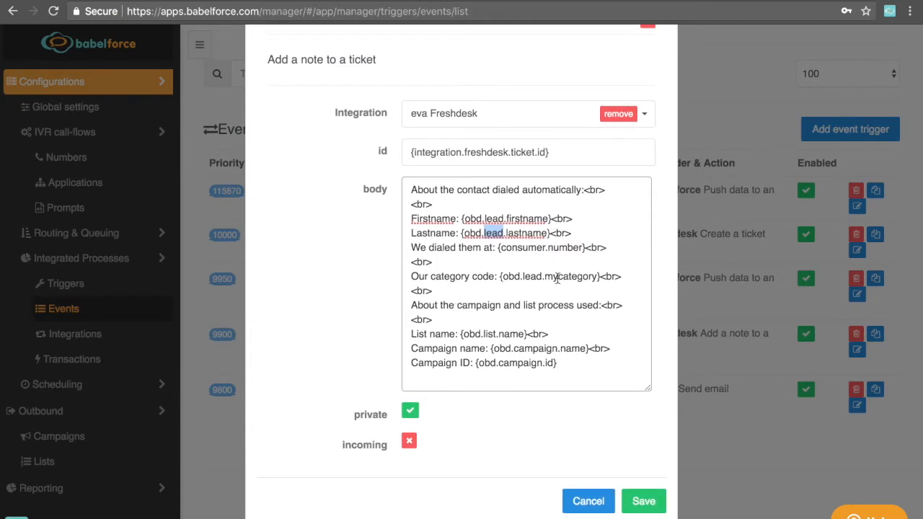
double_click(556, 276)
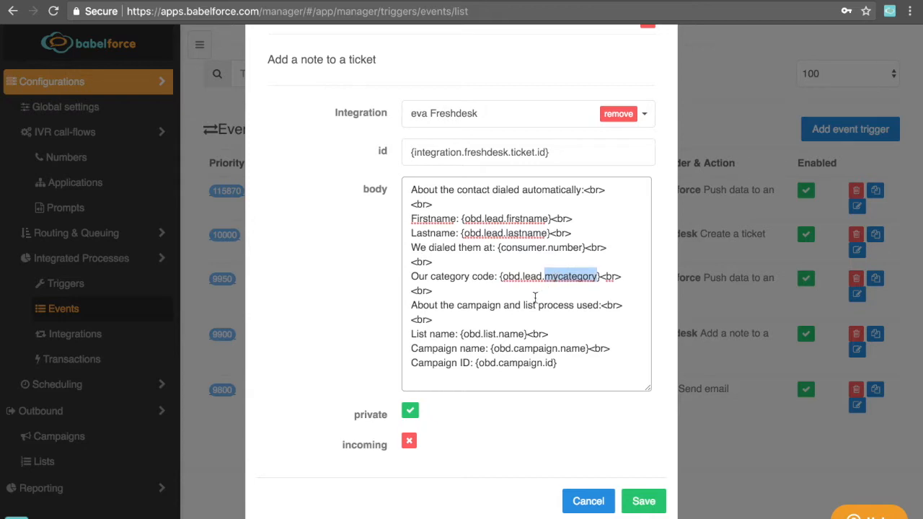
scroll(557, 248, "up", 1)
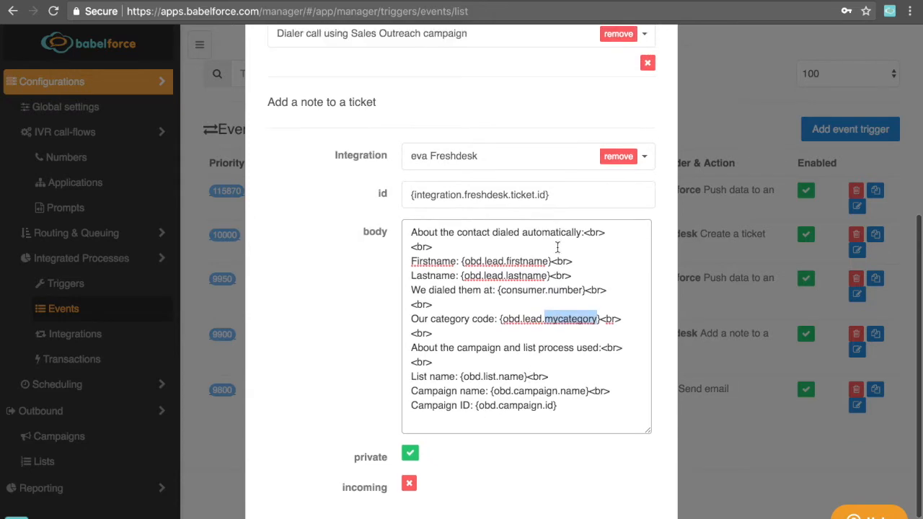
left_click_drag(586, 233, 605, 232)
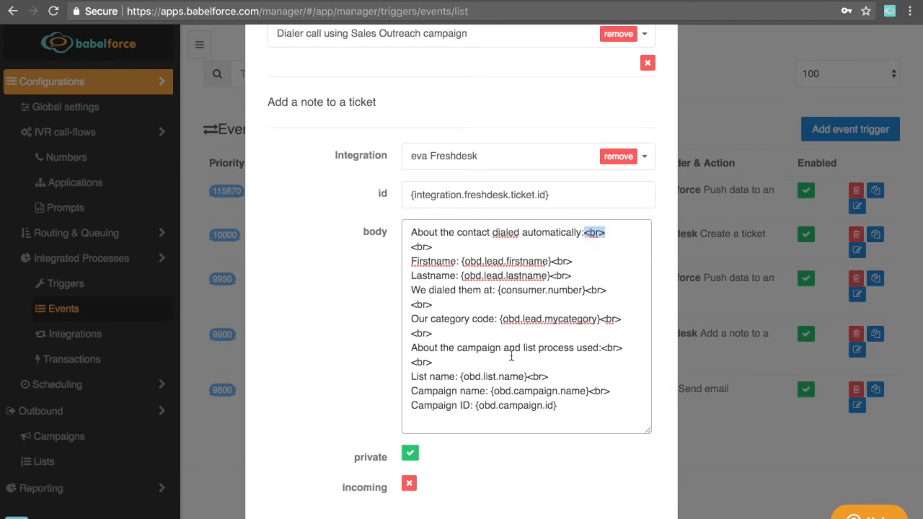
scroll(548, 447, "down", 1)
left_click(647, 509)
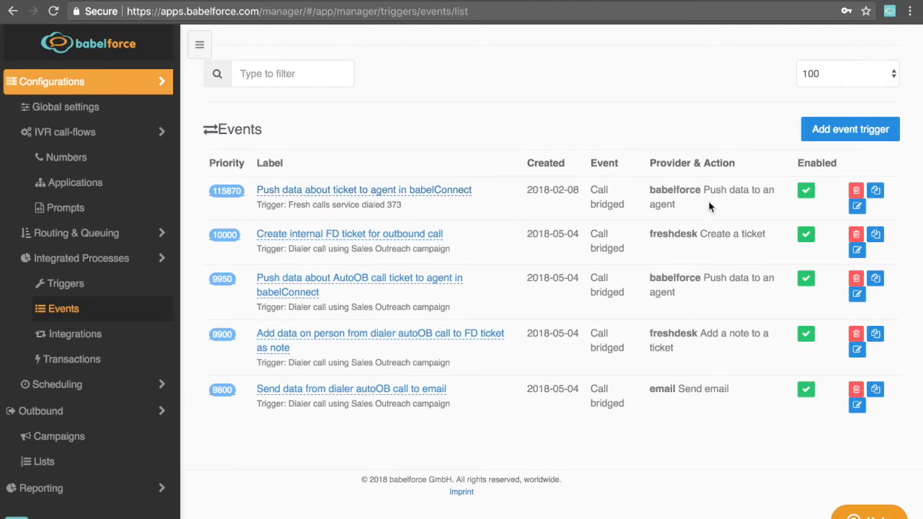
- Open the "Push data about ticket to agent in babelConnect" event, review its trigger, integration and data entries, and cancel the dialog
left_click(858, 207)
scroll(575, 286, "down", 1)
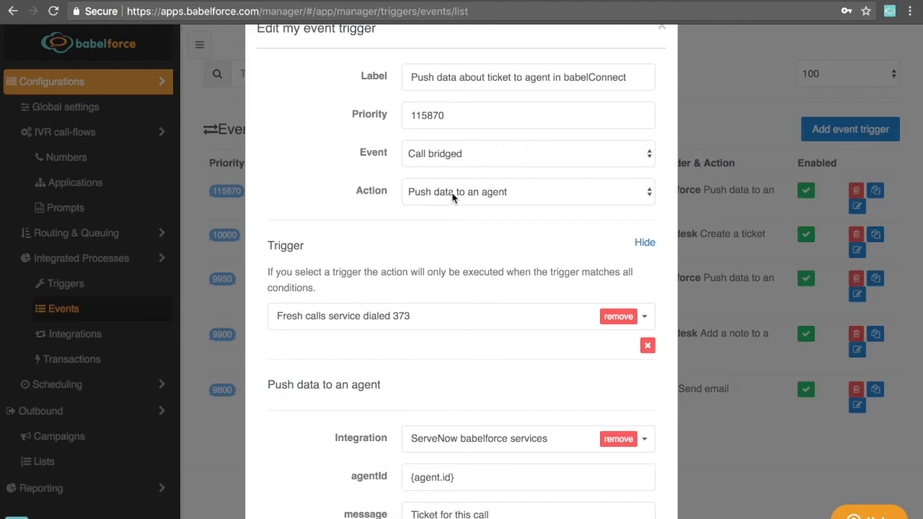
scroll(473, 233, "down", 1)
scroll(473, 234, "down", 2)
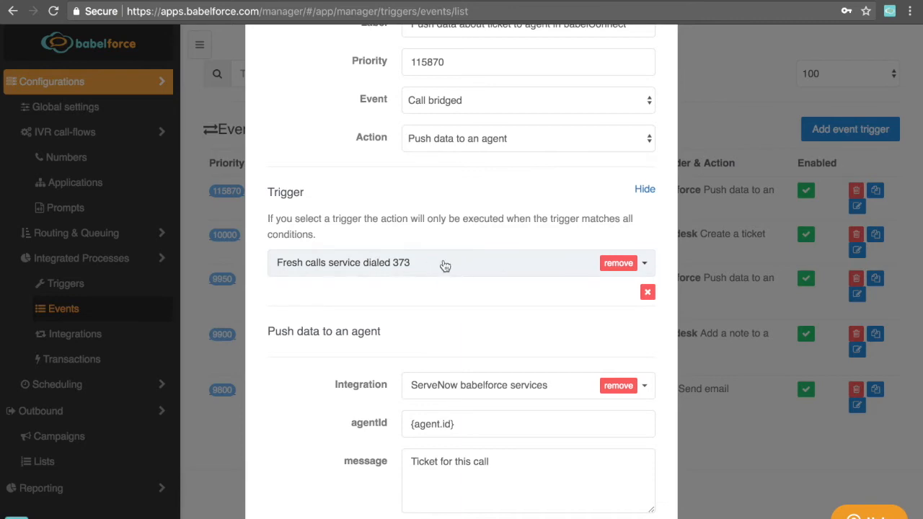
scroll(444, 266, "down", 4)
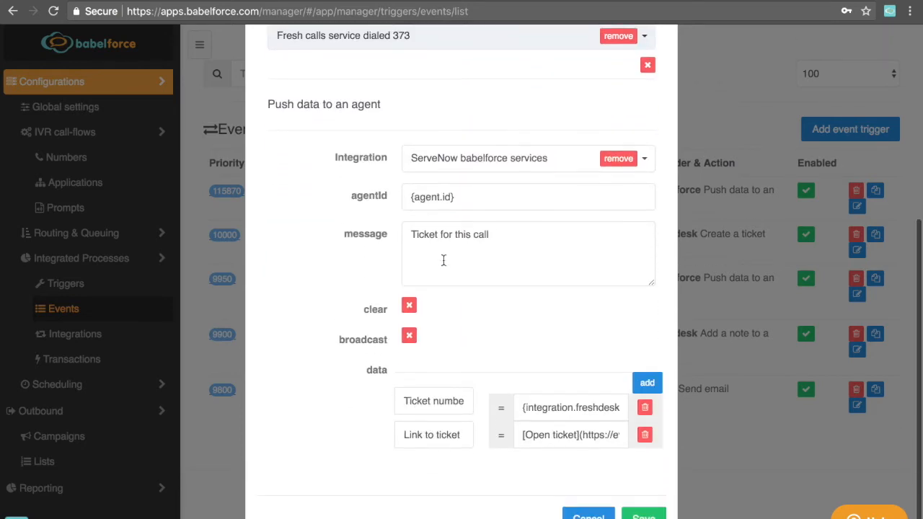
left_click(589, 499)
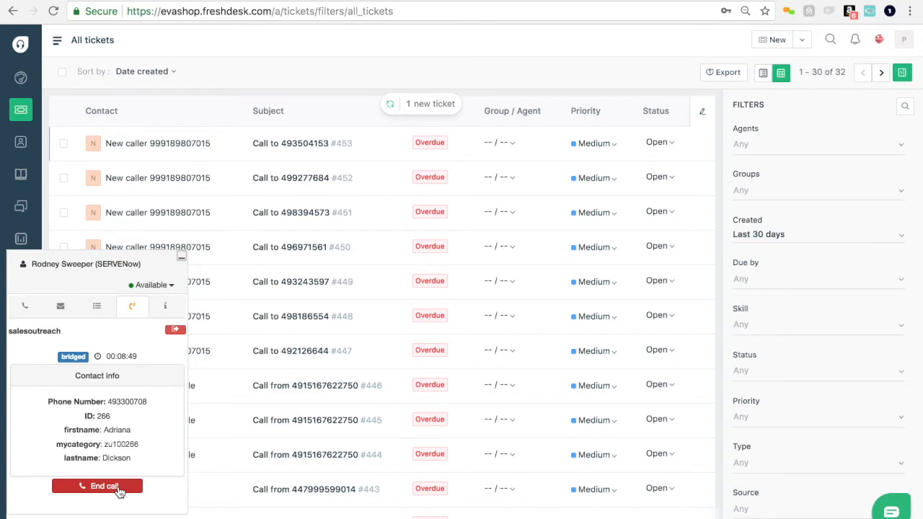
- Switch to Freshdesk, end the salesoutreach call in the babelConnect widget, and submit Sale as the call outcome
left_click(120, 489)
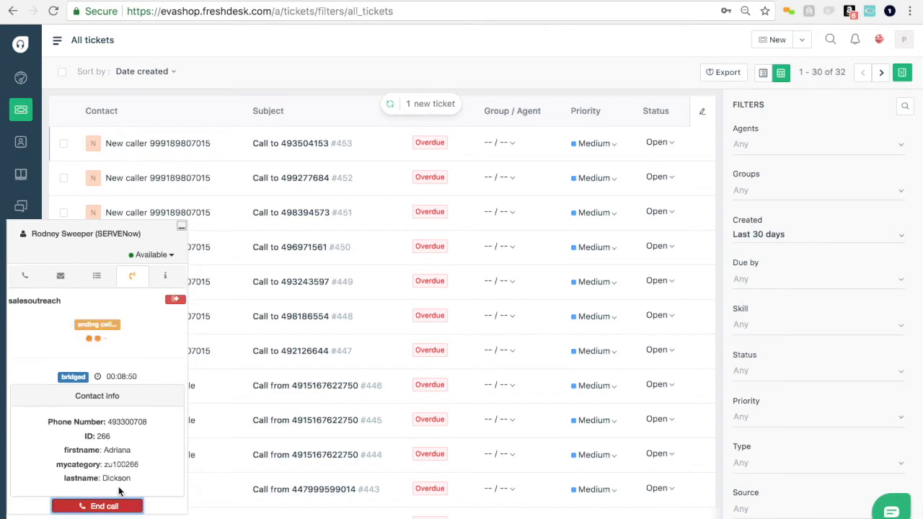
left_click(113, 496)
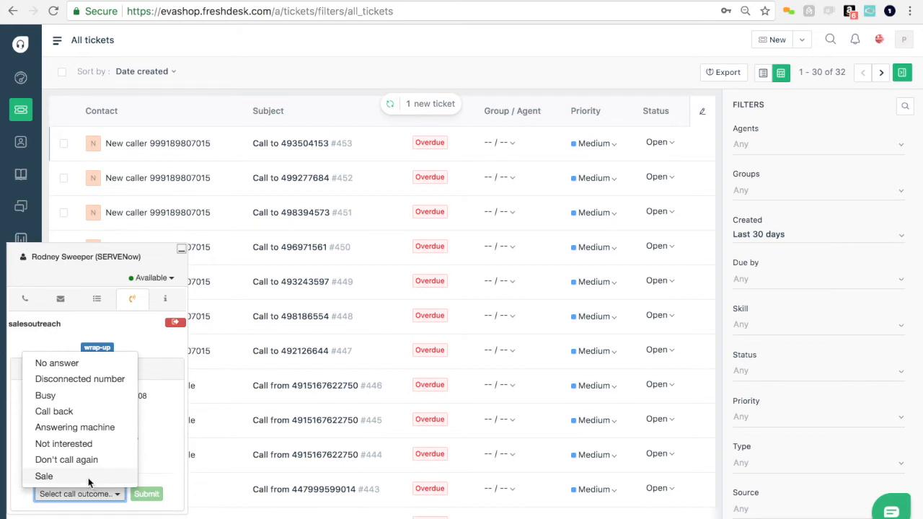
left_click(89, 478)
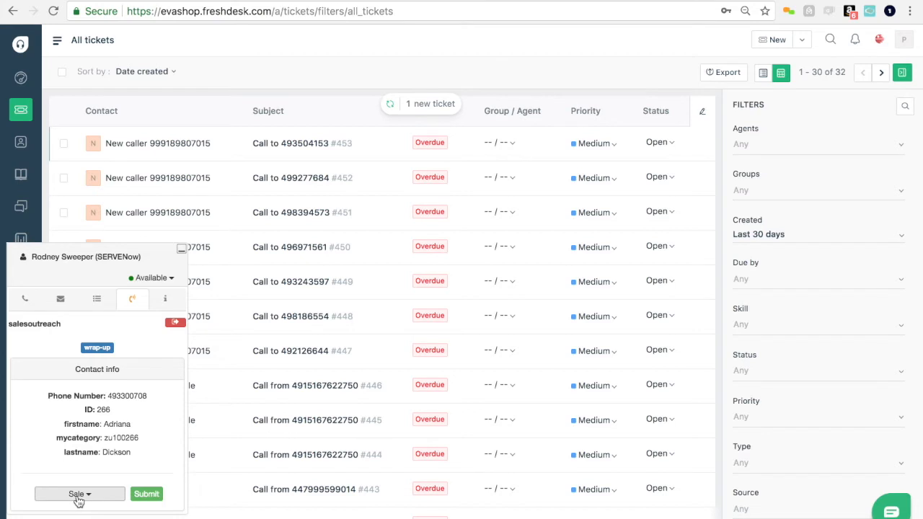
left_click(147, 495)
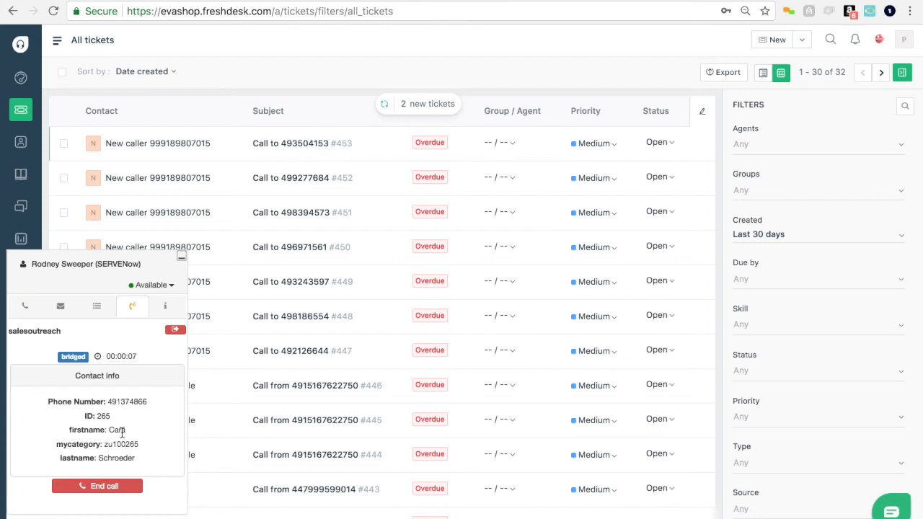
- Check the ticket number pushed to the agent for the new dialer call, and load the new tickets into the list
left_click(26, 310)
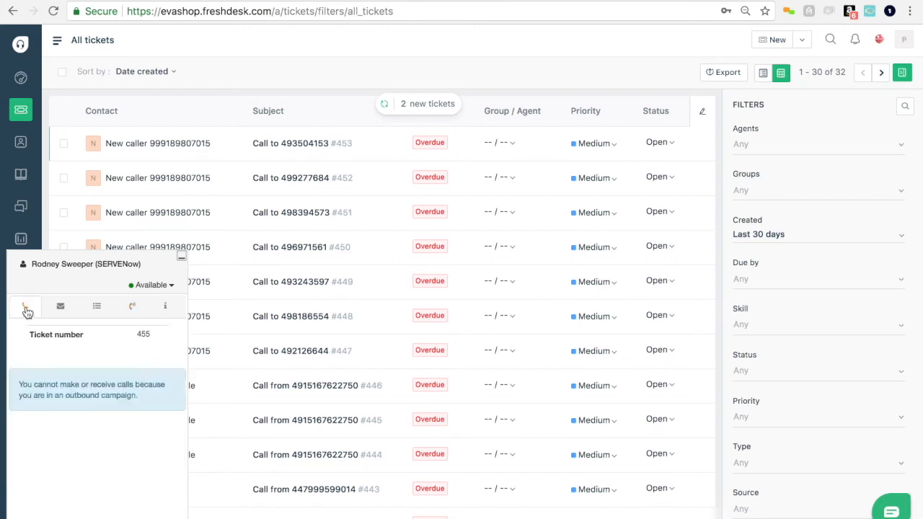
double_click(143, 321)
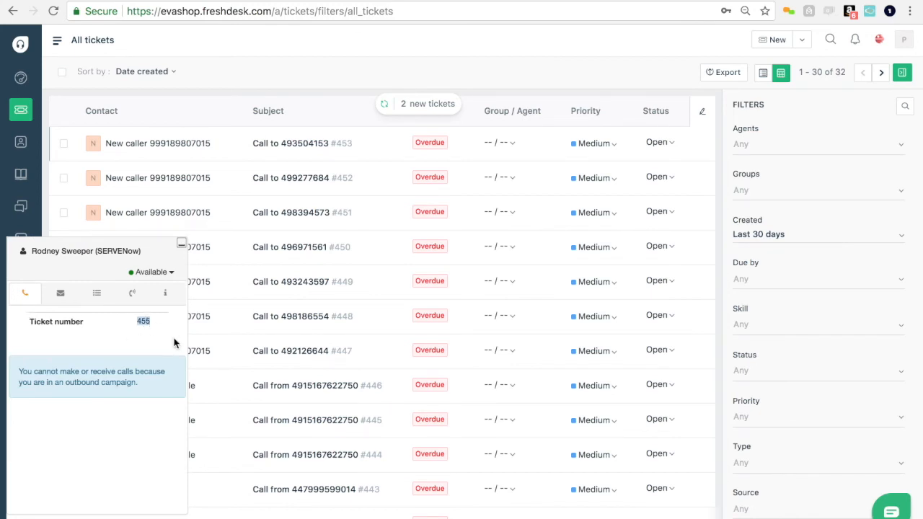
left_click(423, 106)
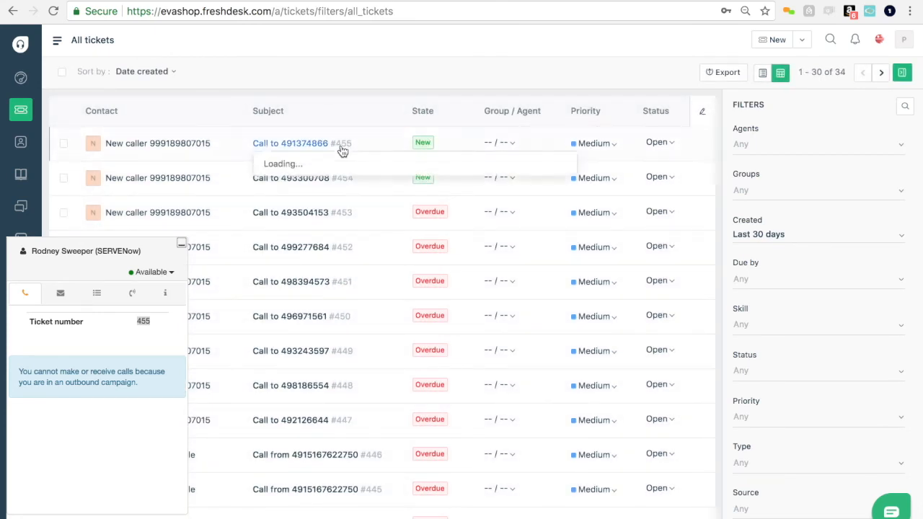
- Open the newest call ticket, minimize the call widget, and read the private note with the lead and campaign data
left_click(343, 149)
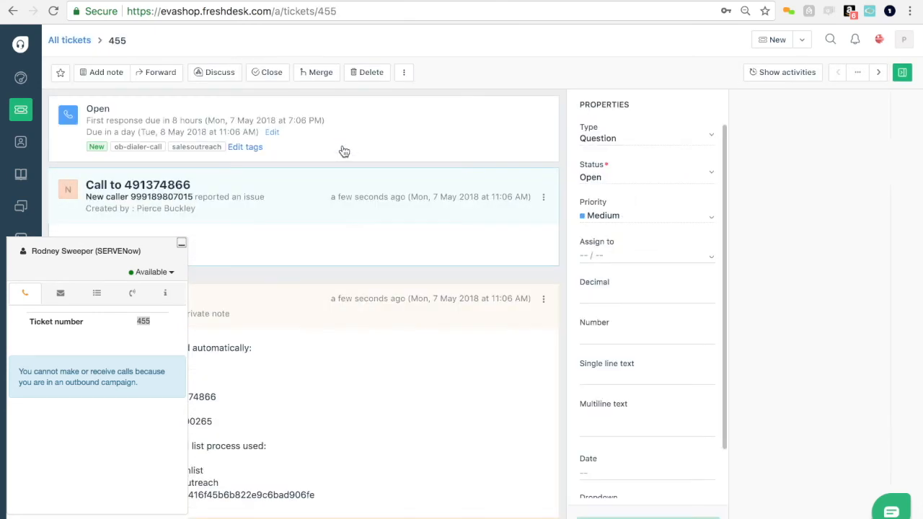
left_click(181, 246)
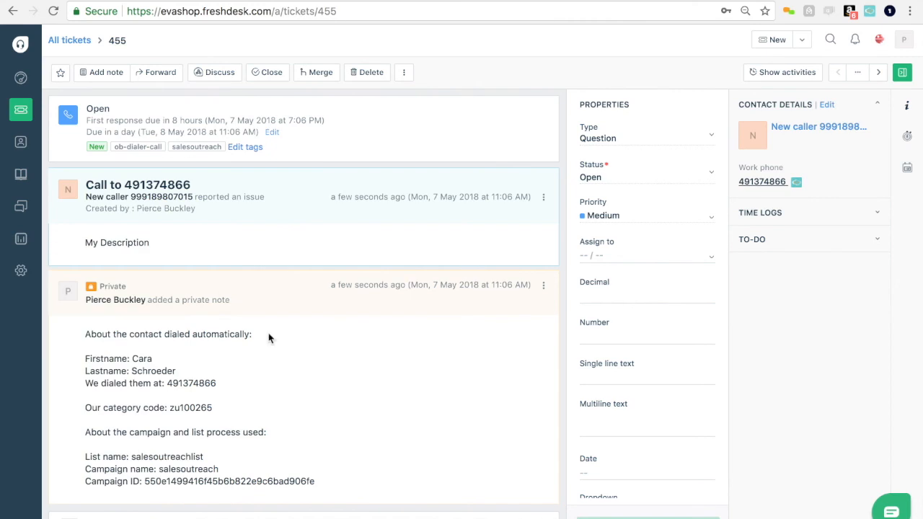
scroll(322, 371, "down", 2)
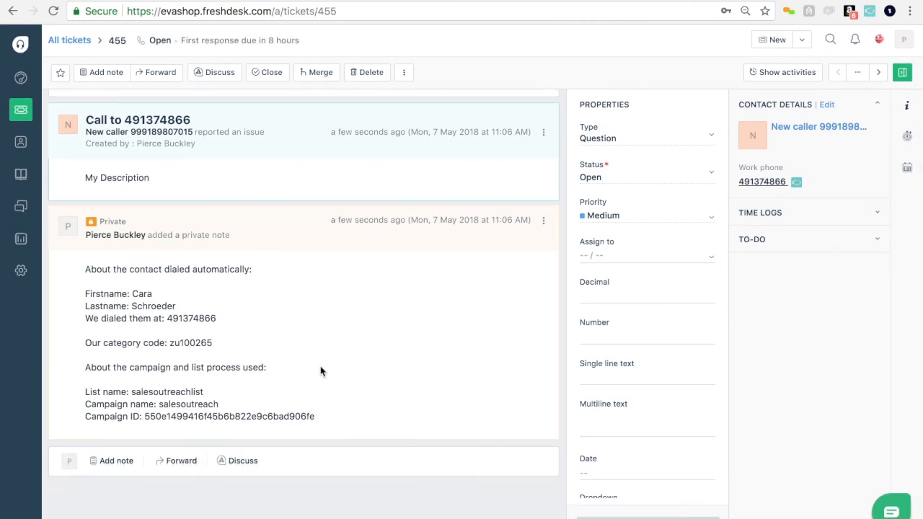